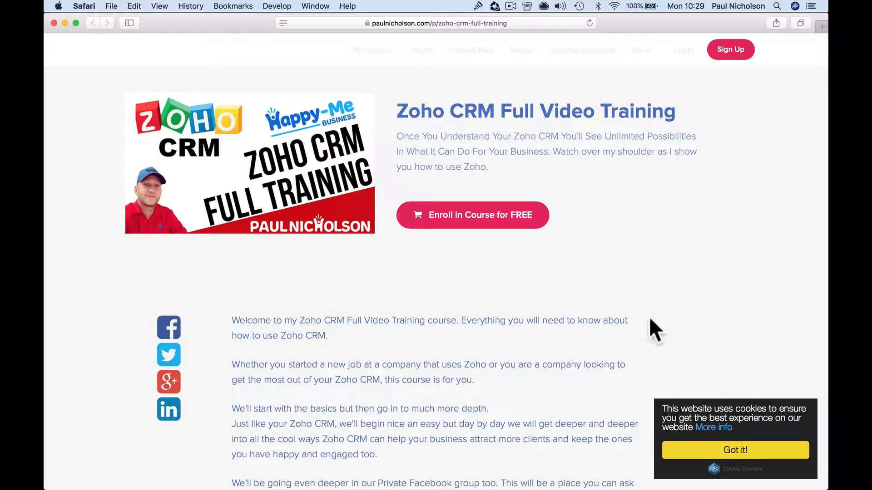
- Dismiss the cookie notice on the Zoho CRM course page and go through all three walk-thru balloons
click(732, 451)
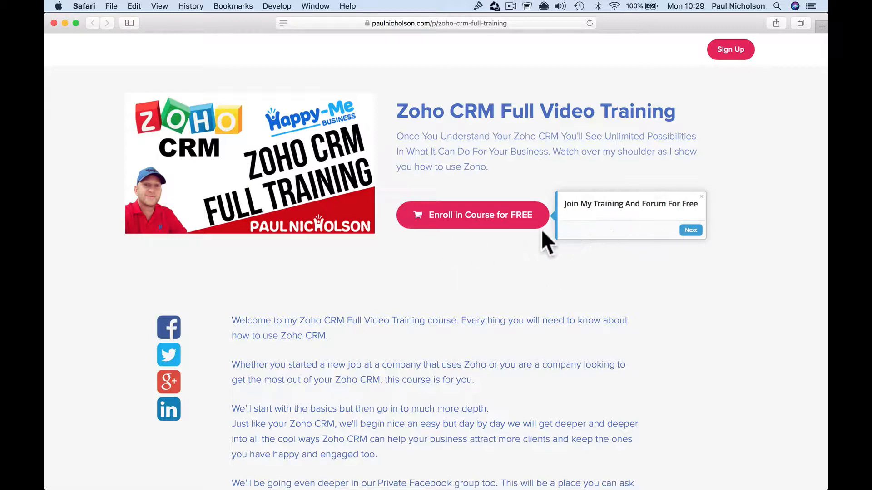
click(691, 230)
scroll(668, 275, down, 3)
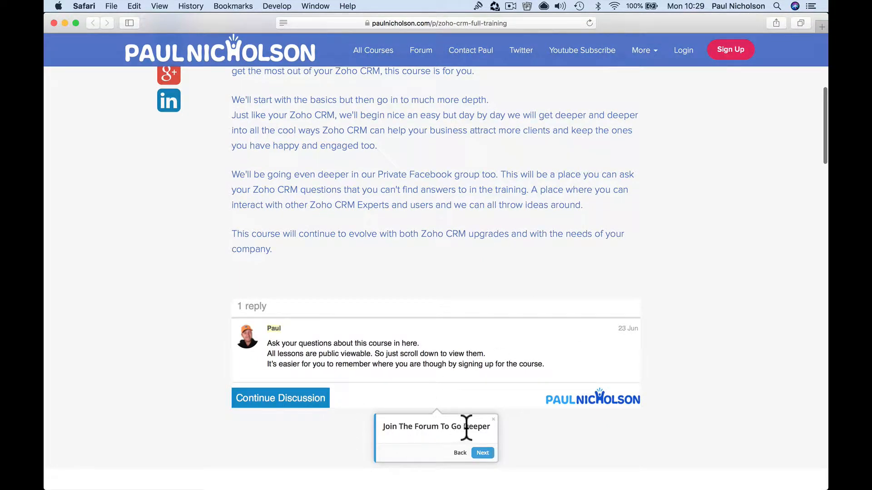
click(484, 453)
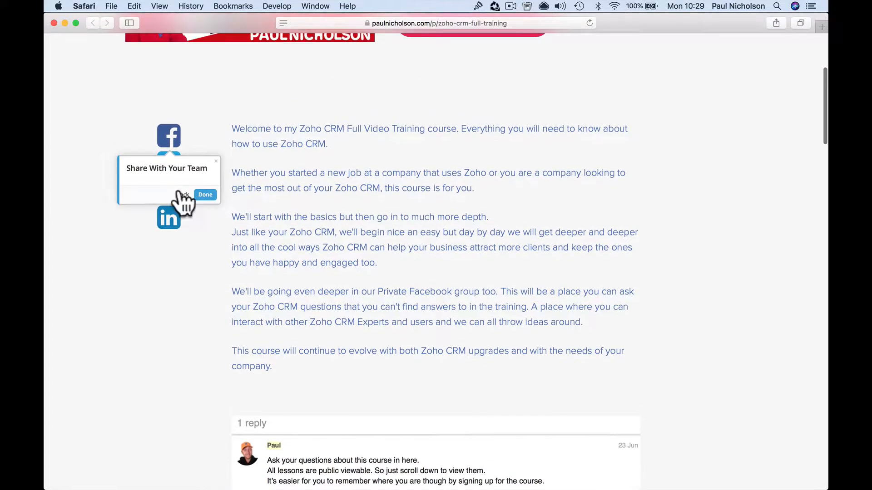
click(205, 195)
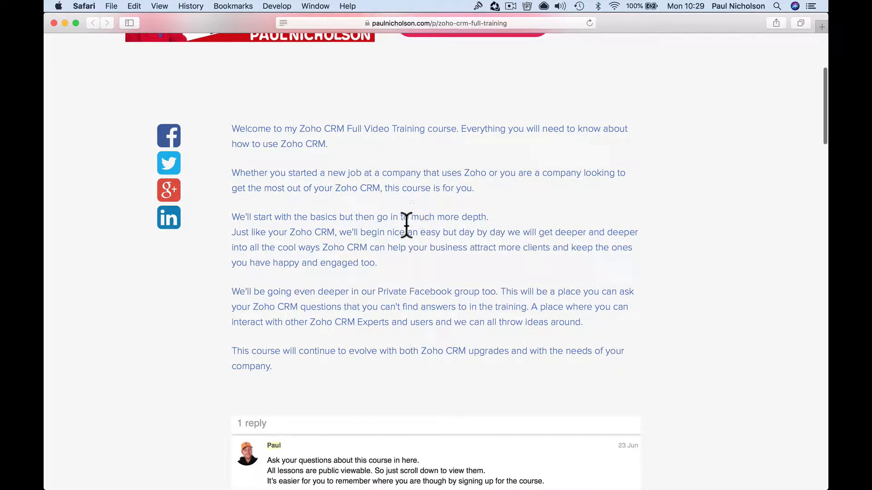
scroll(428, 175, up, 5)
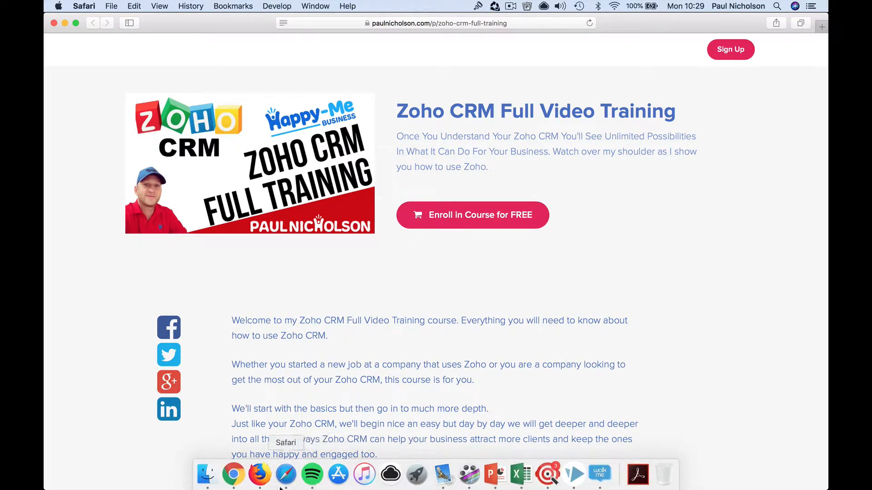
- Switch to Chrome, look over the WalkMe homepage and open the WalkMe pricing plans
click(233, 480)
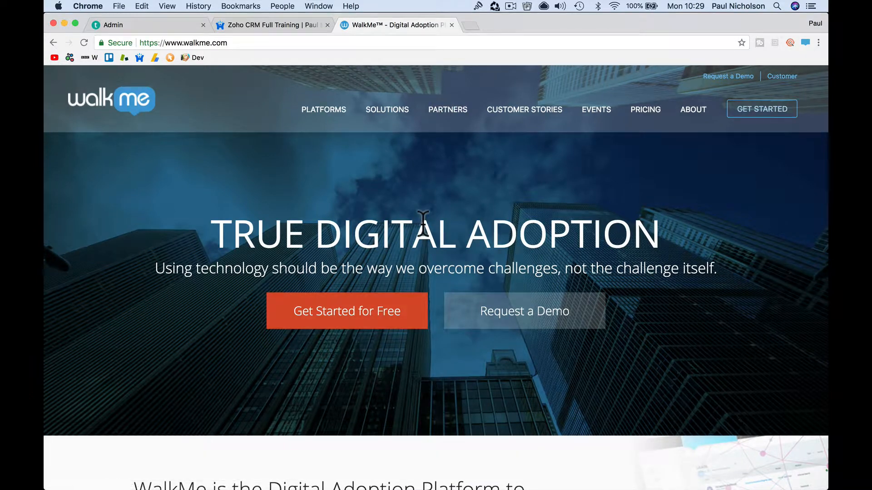
scroll(423, 223, down, 8)
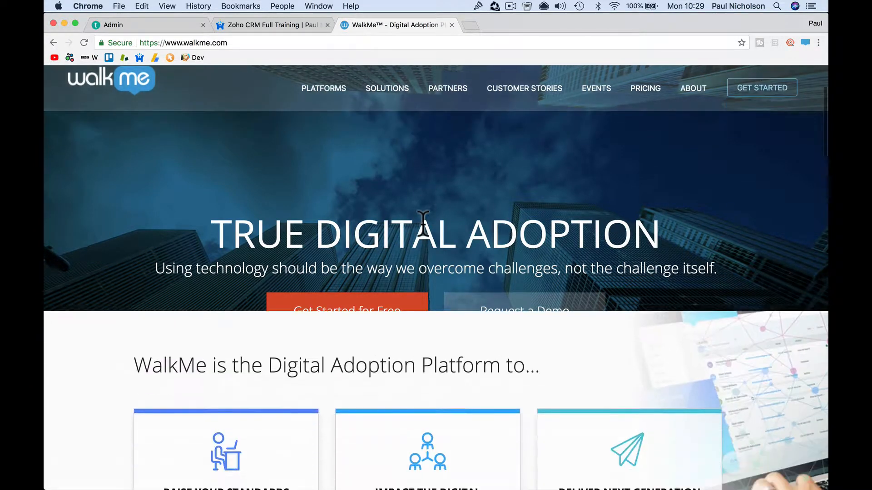
scroll(423, 223, up, 8)
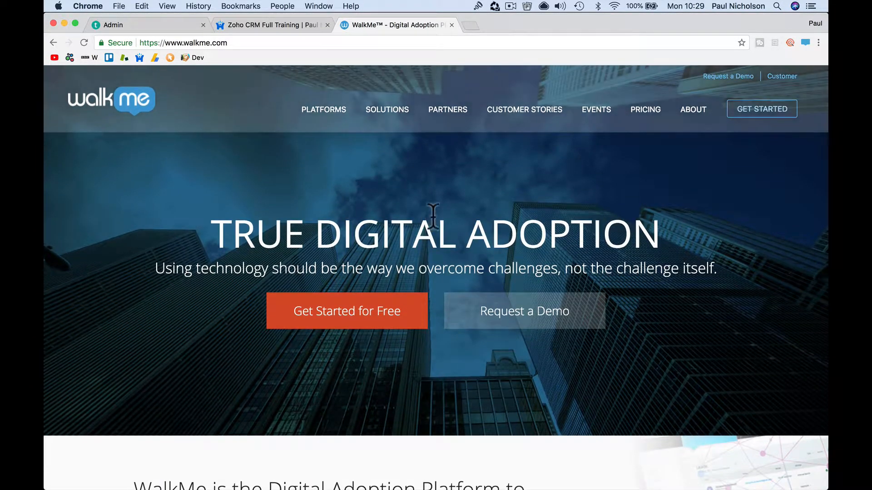
click(632, 123)
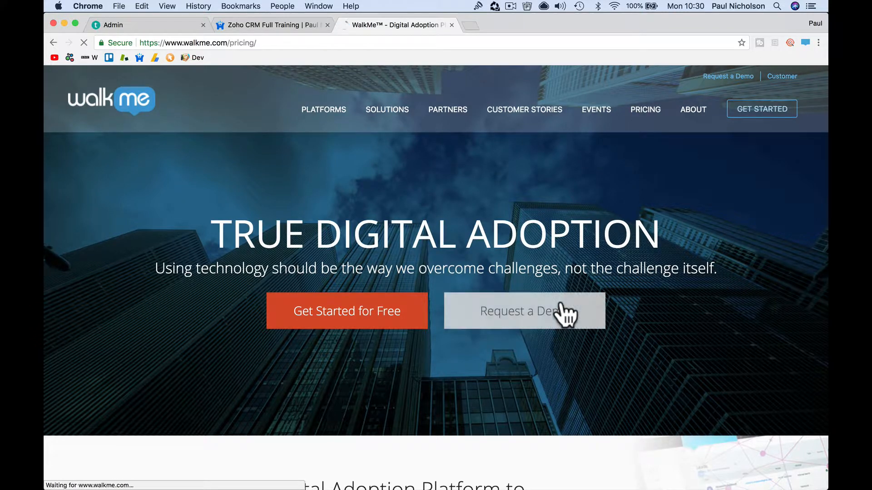
scroll(550, 381, down, 6)
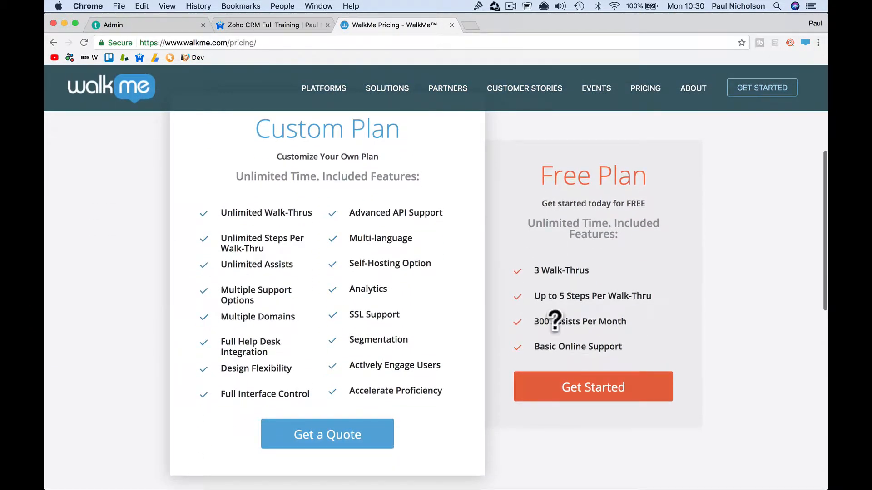
- Examine the Free Plan's feature details on the pricing page and view its sign-up form without filling it in
mouse_move(607, 298)
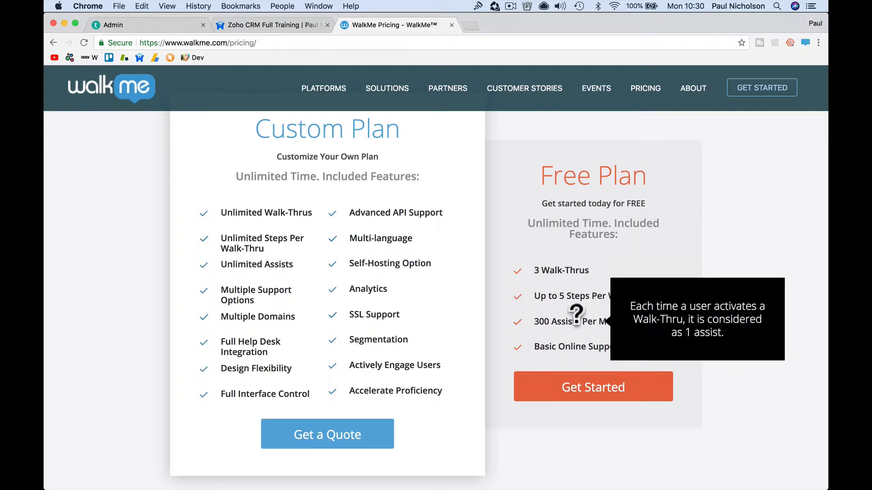
mouse_move(539, 342)
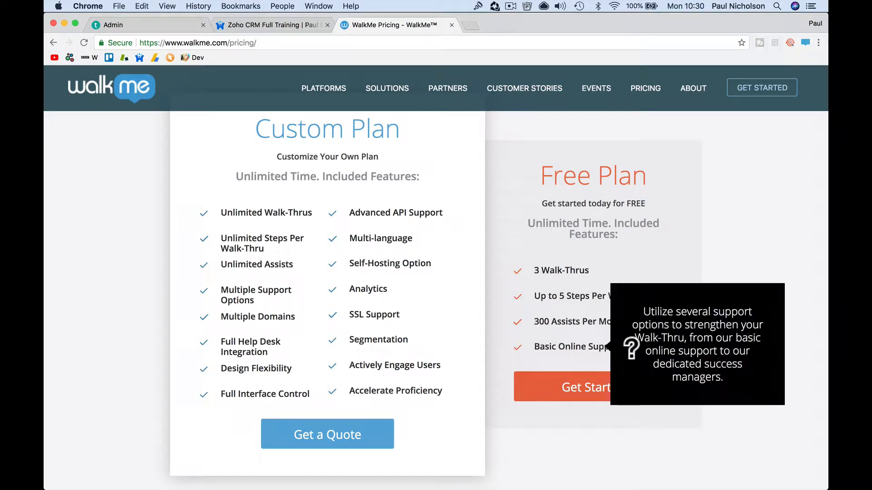
mouse_move(295, 291)
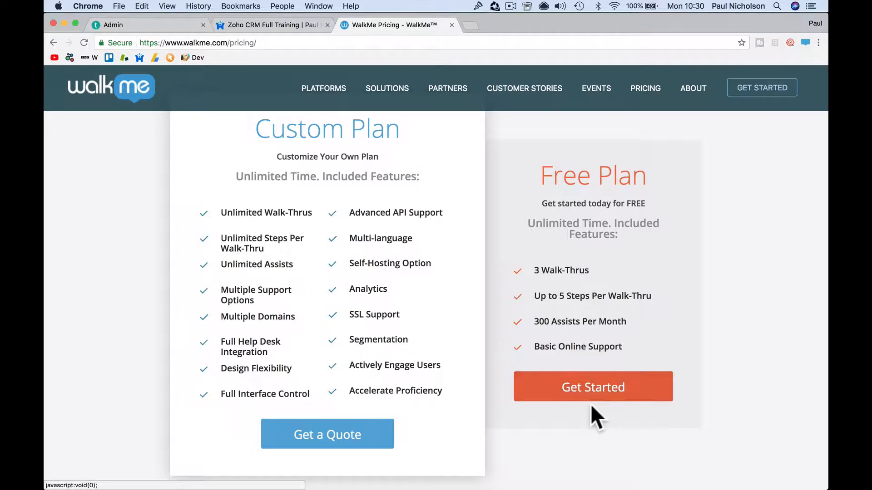
click(604, 389)
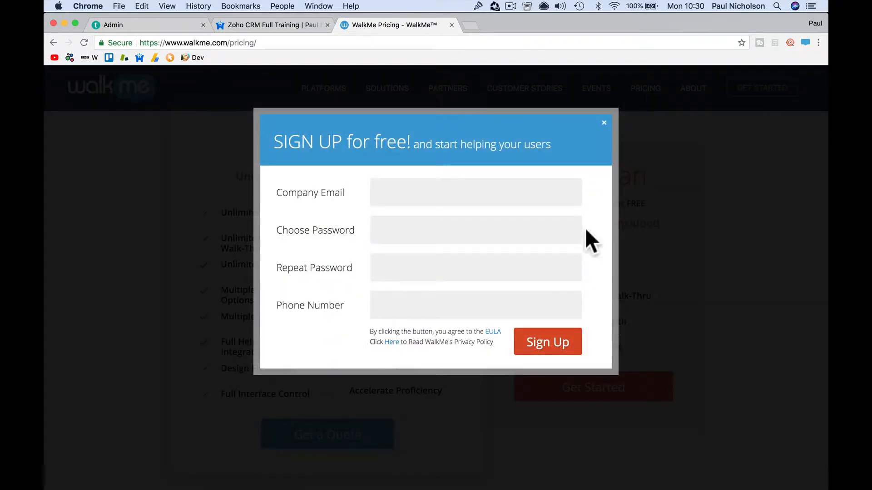
click(604, 123)
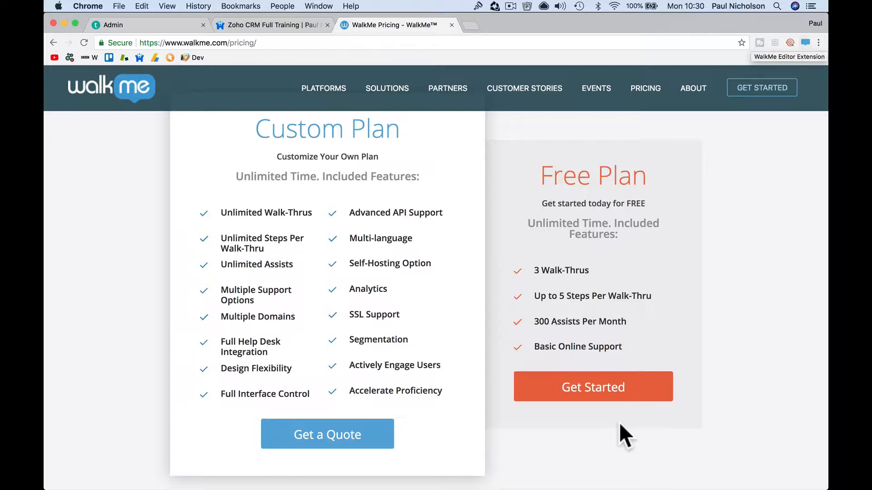
- Close the publishing dialog in the WalkMe editor and bring up the Zoho CRM Full Training course page in Chrome
mouse_move(633, 487)
click(600, 475)
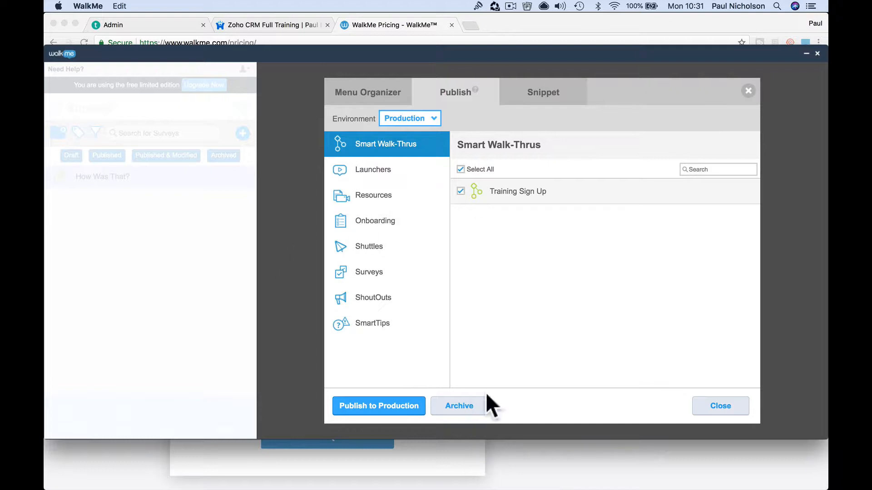
click(748, 91)
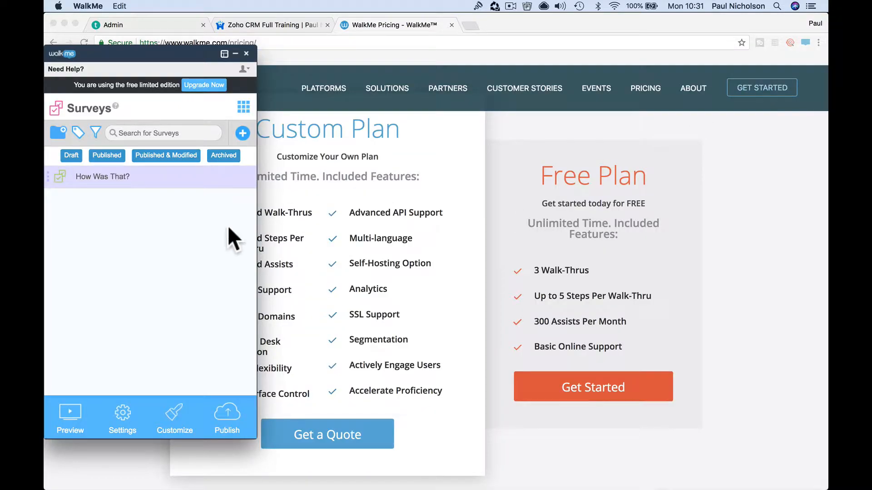
click(408, 149)
click(266, 24)
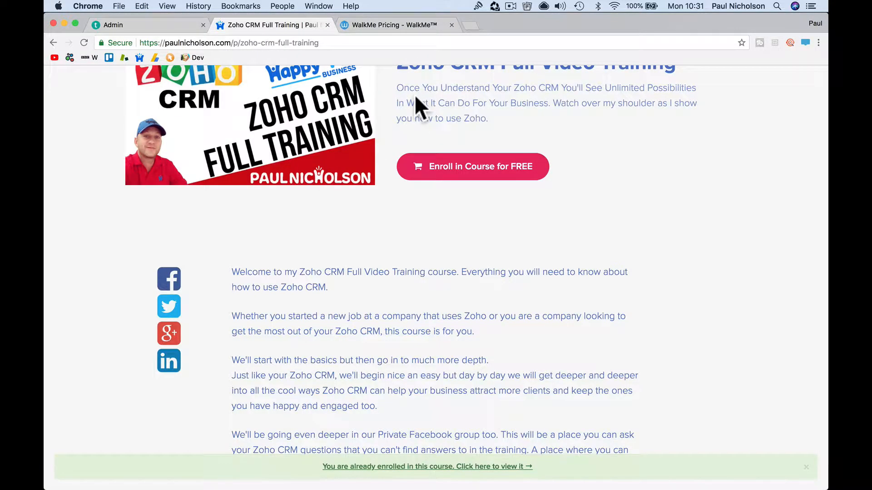
scroll(415, 94, up, 3)
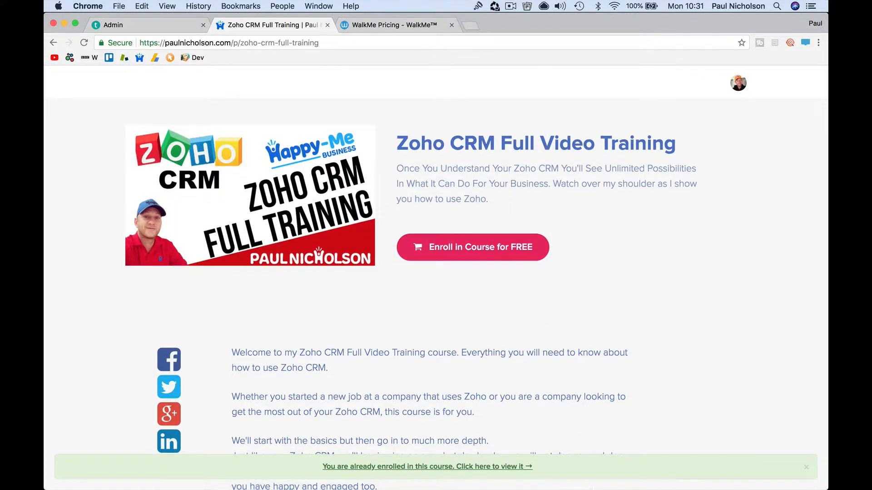
- Switch to the WalkMe editor and open the Training Sign Up Smart Walk-Thru
click(602, 472)
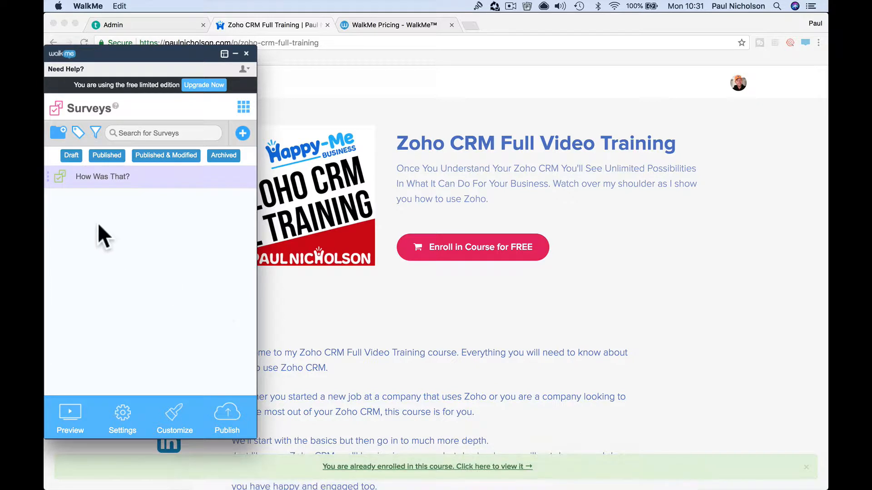
click(243, 107)
click(136, 157)
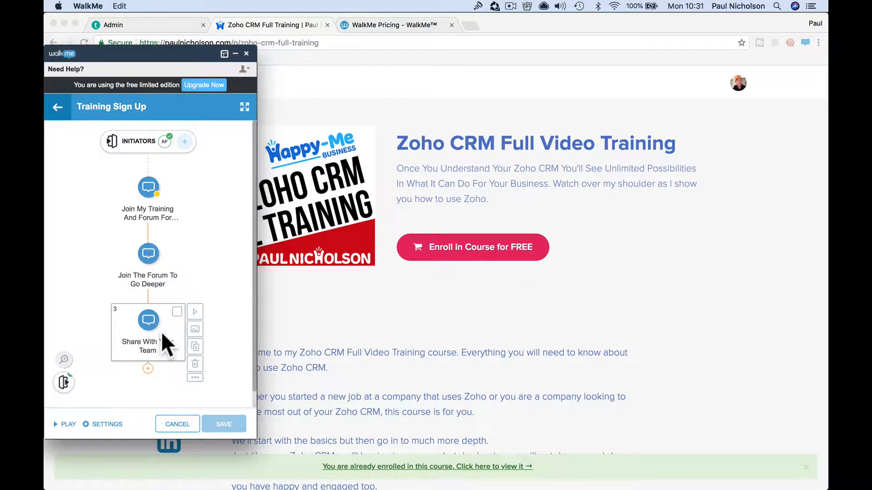
- Play the Training Sign Up walk-thru on the course page from its first balloon through to the last
click(66, 424)
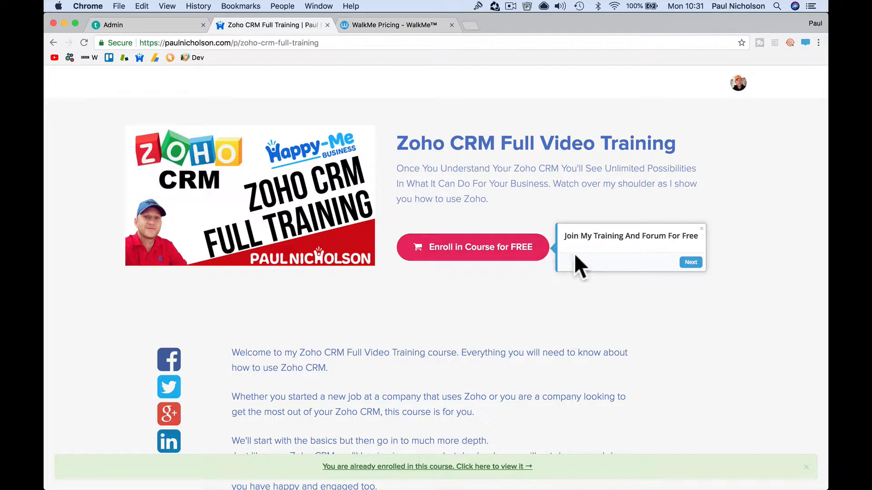
click(689, 263)
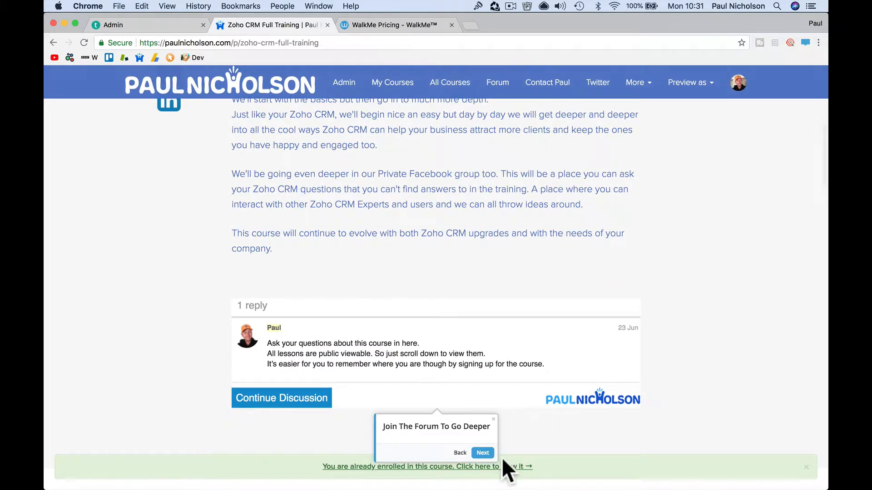
click(483, 452)
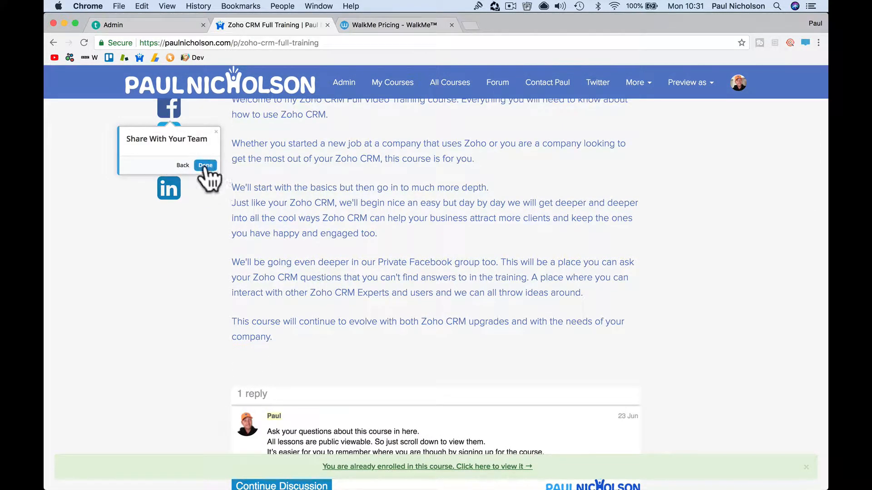
click(203, 165)
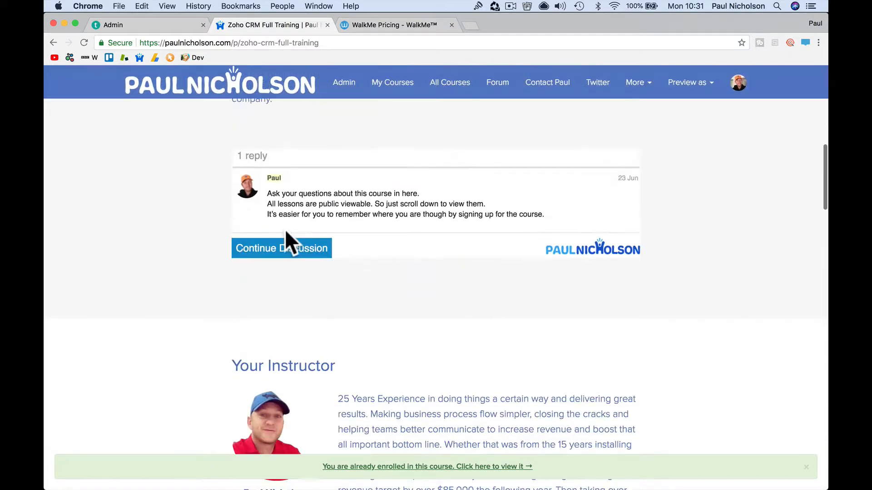
- Go to the training site's homepage, browse the featured courses and open the Working In A Company That Uses Zoho CRM course
scroll(287, 237, down, 10)
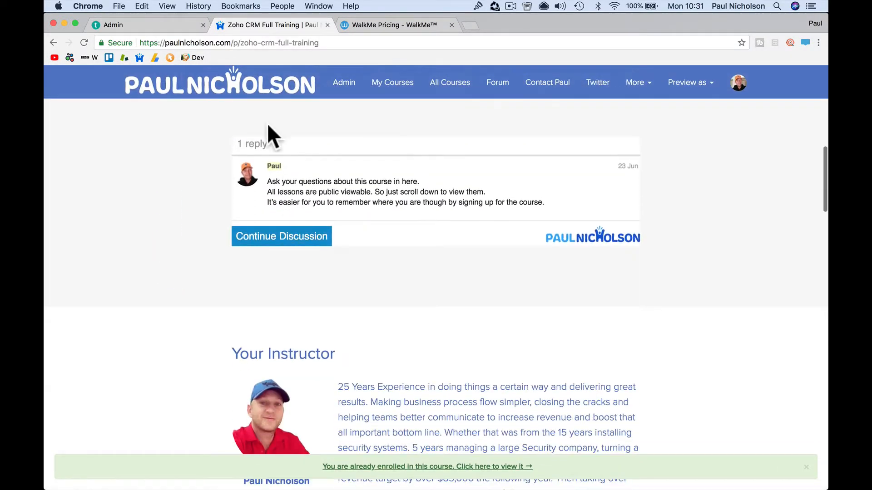
click(251, 94)
scroll(398, 311, down, 10)
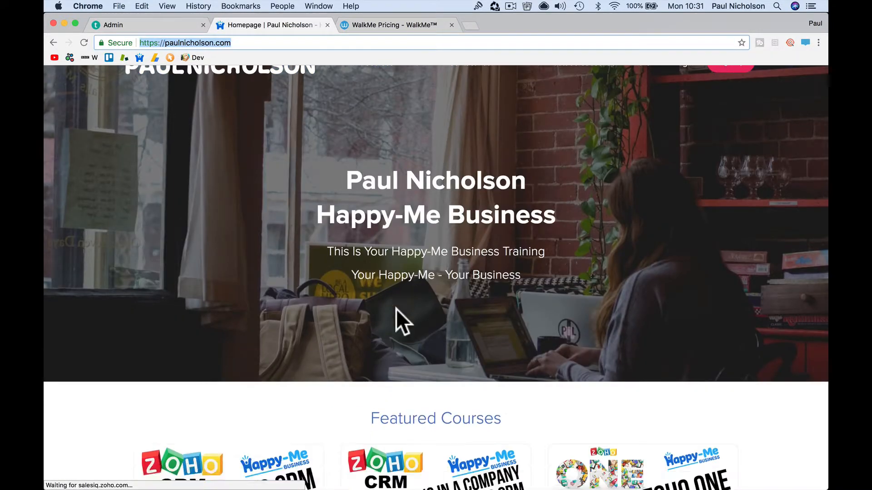
scroll(397, 318, down, 5)
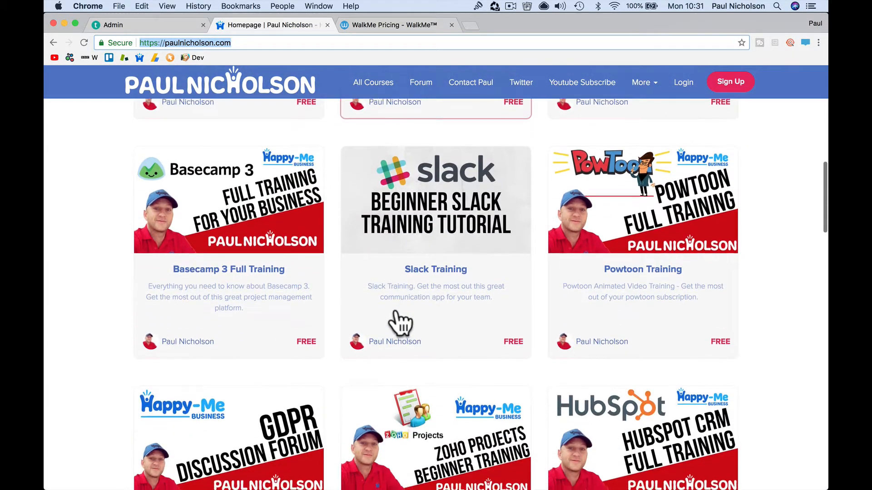
scroll(400, 318, up, 6)
scroll(404, 309, down, 2)
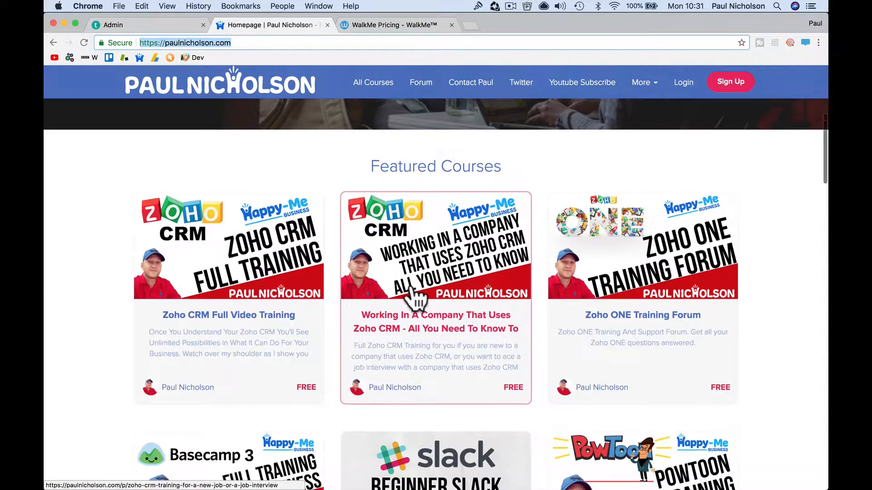
click(393, 265)
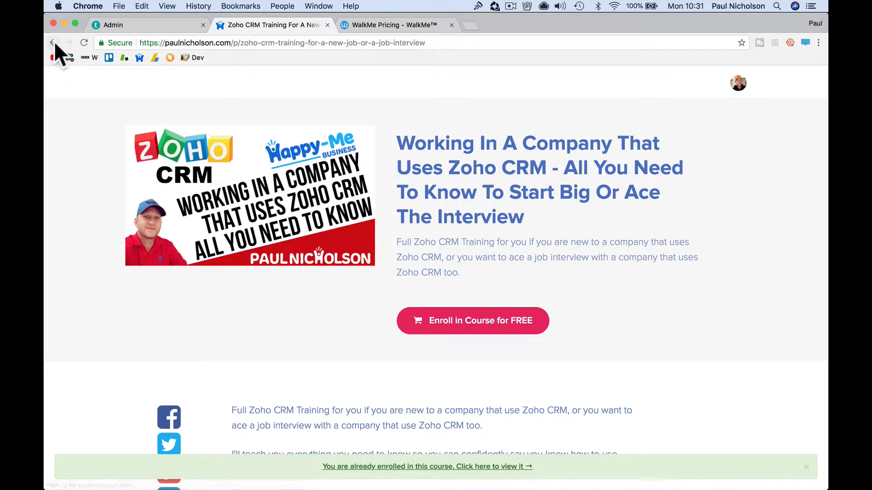
- Open the Zoho ONE Training Forum page from the site's homepage and switch to the WalkMe editor
click(54, 43)
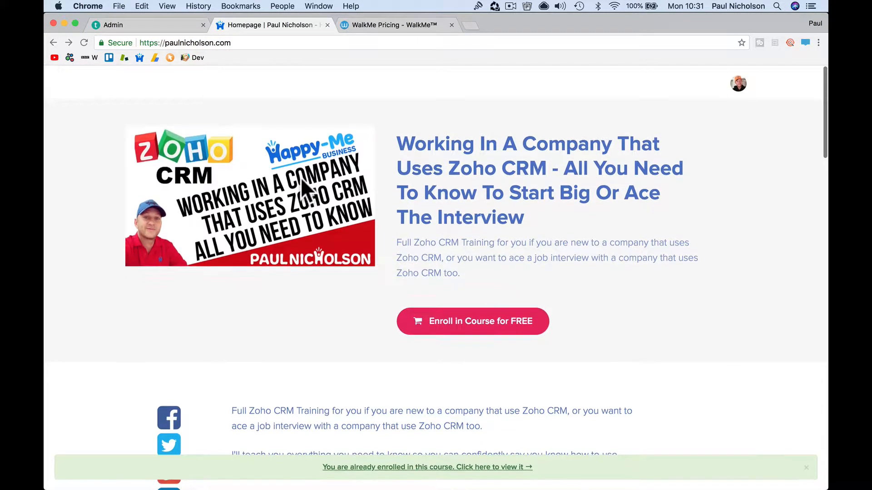
scroll(233, 103, down, 10)
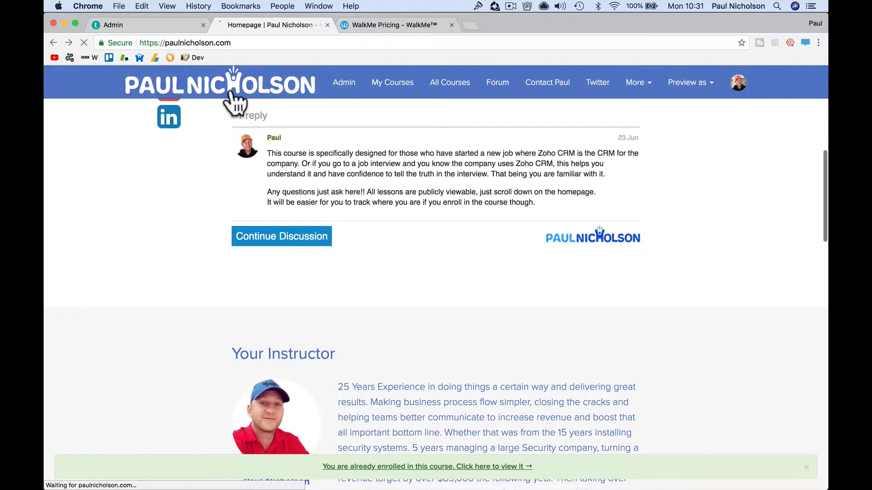
scroll(562, 345, down, 5)
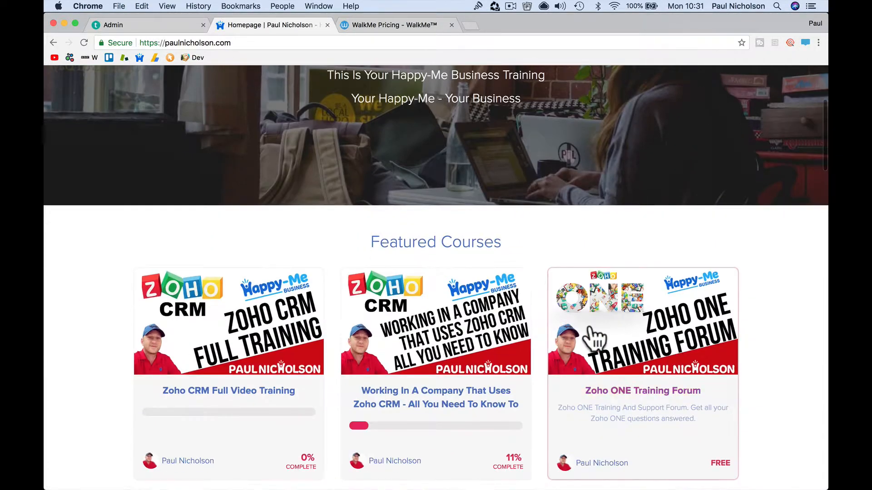
click(550, 386)
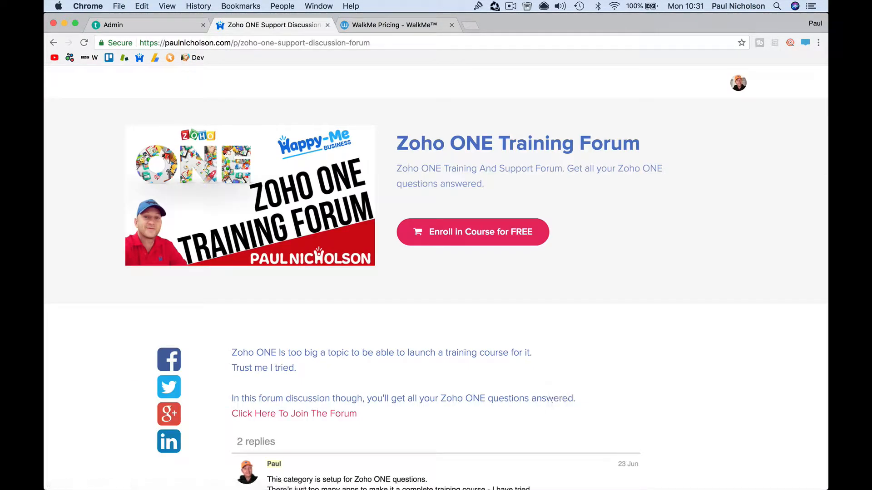
click(600, 474)
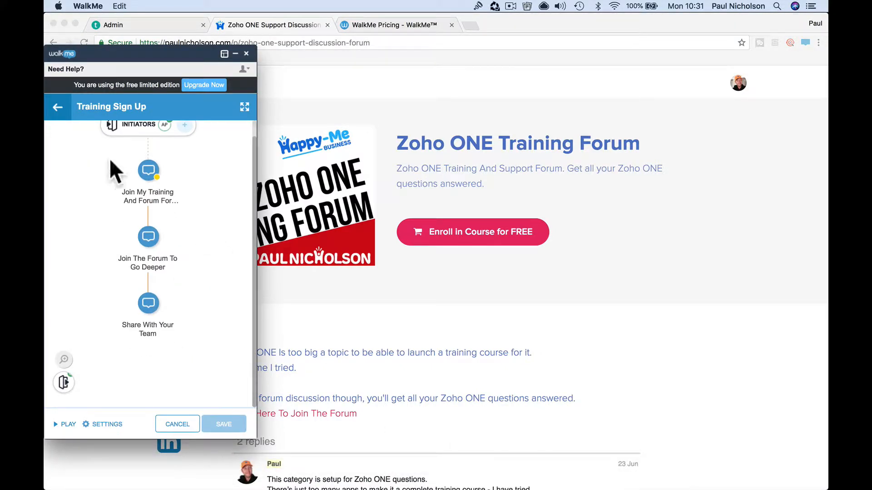
- Leave the Training Sign Up walk-thru and create a new Smart Walk-Thru named "Zoho ONE Training"
click(58, 109)
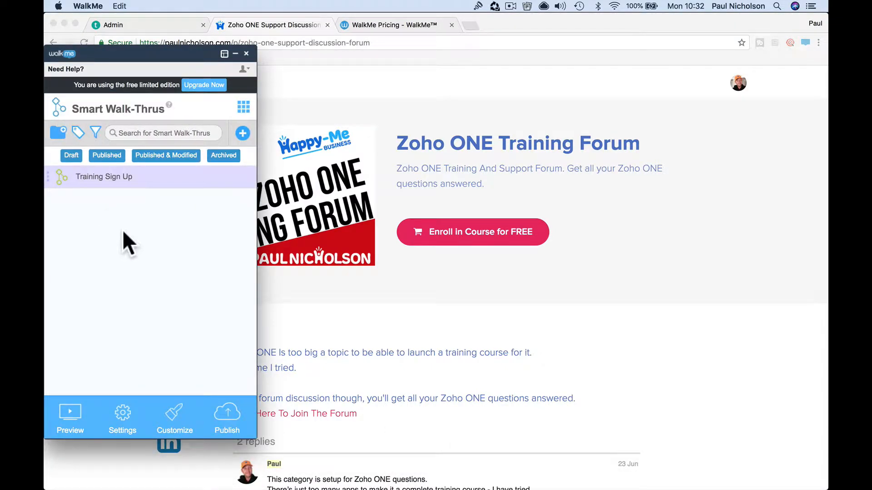
click(241, 135)
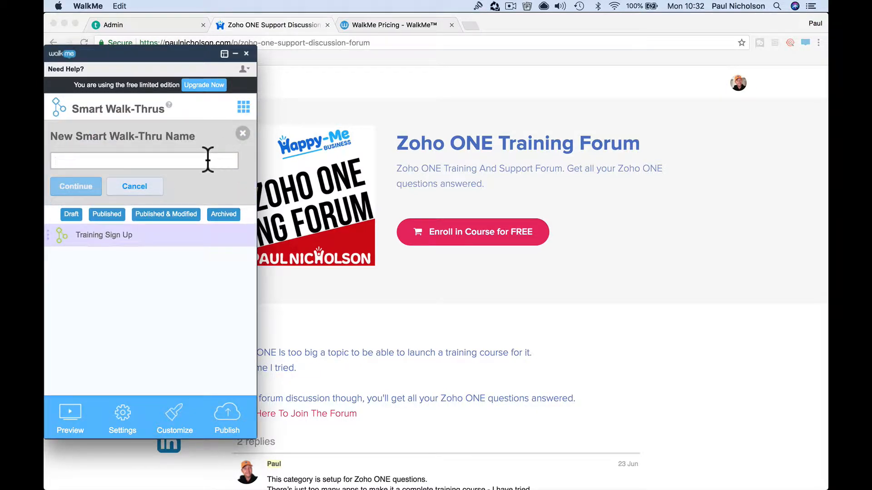
text(Zoho ONE Training)
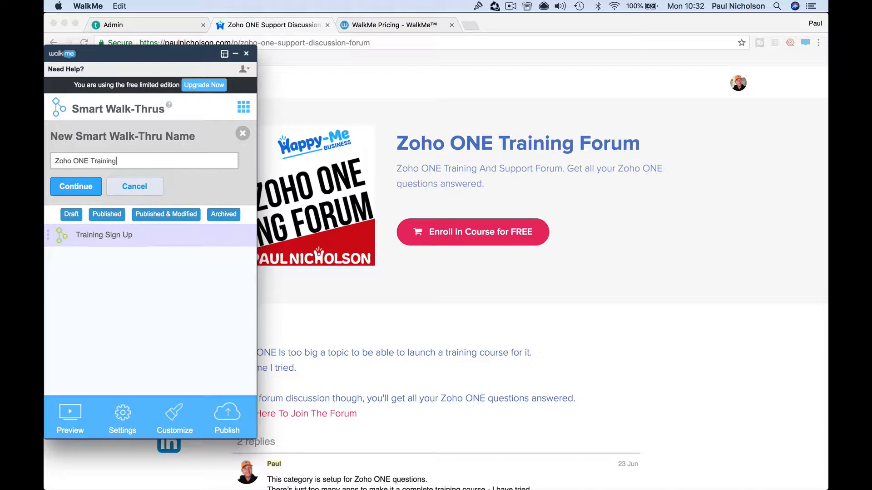
click(85, 182)
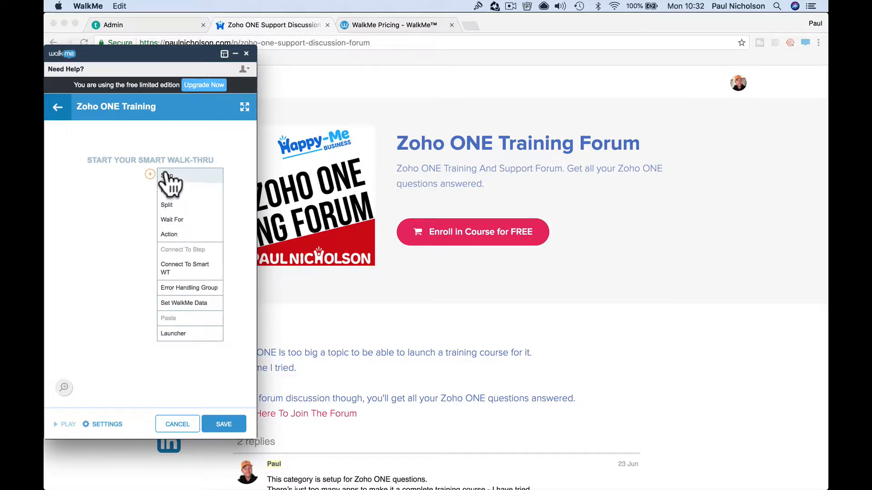
- Add the first step to the Enroll in Course for FREE button with the text "Join My Training For Free"
mouse_move(150, 176)
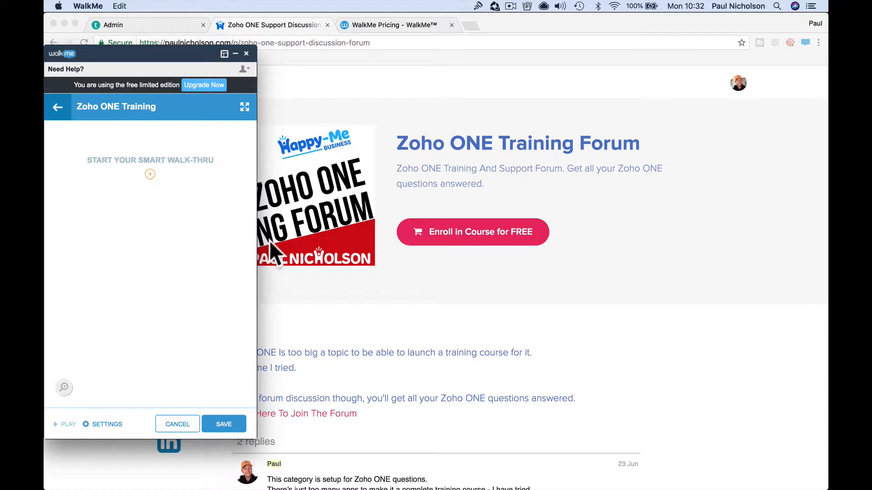
click(151, 174)
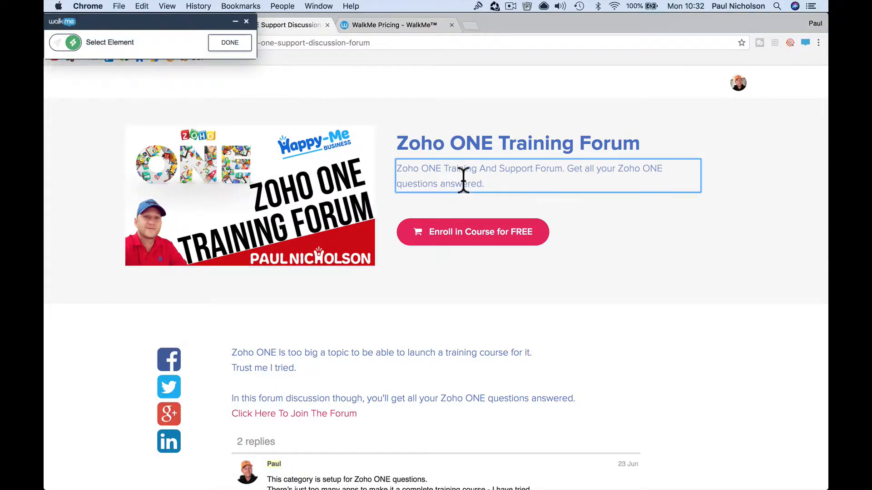
click(508, 242)
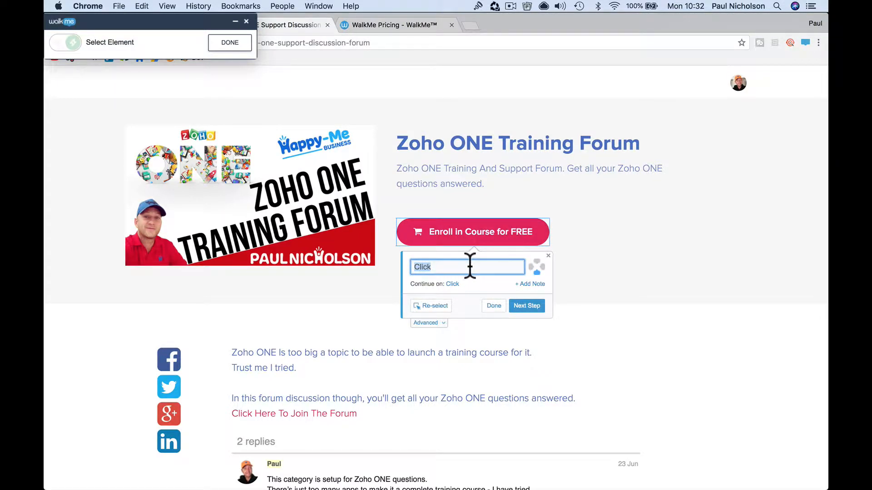
text(Join My Training For Free)
click(527, 306)
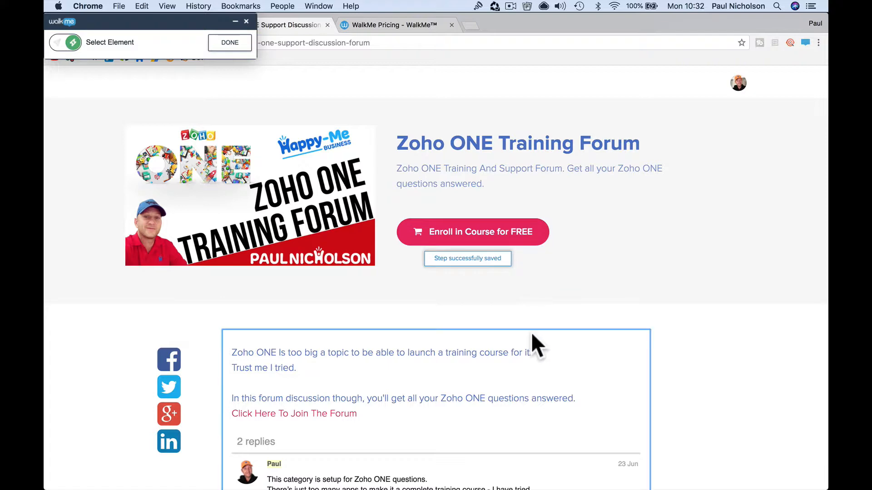
- Add a step to the forum replies block with the text "Join The Discussion To Go Deeper"
scroll(532, 332, down, 5)
scroll(532, 336, down, 6)
scroll(532, 336, up, 5)
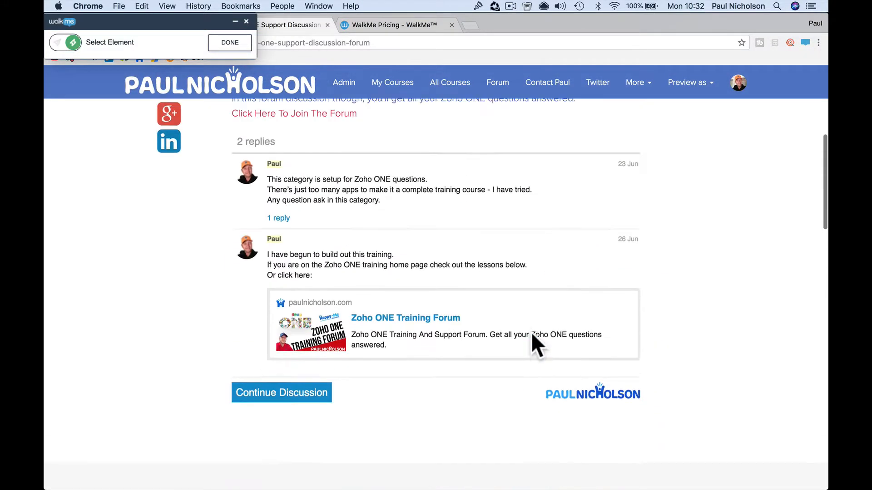
scroll(531, 332, up, 1)
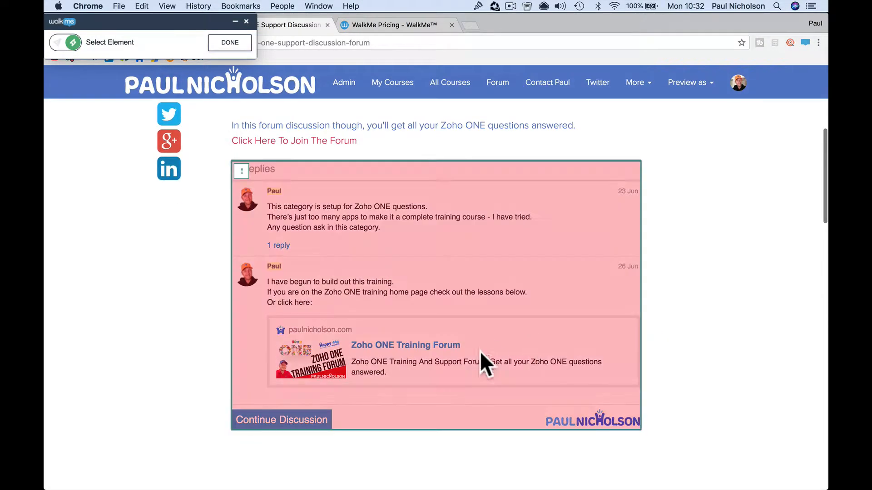
click(477, 401)
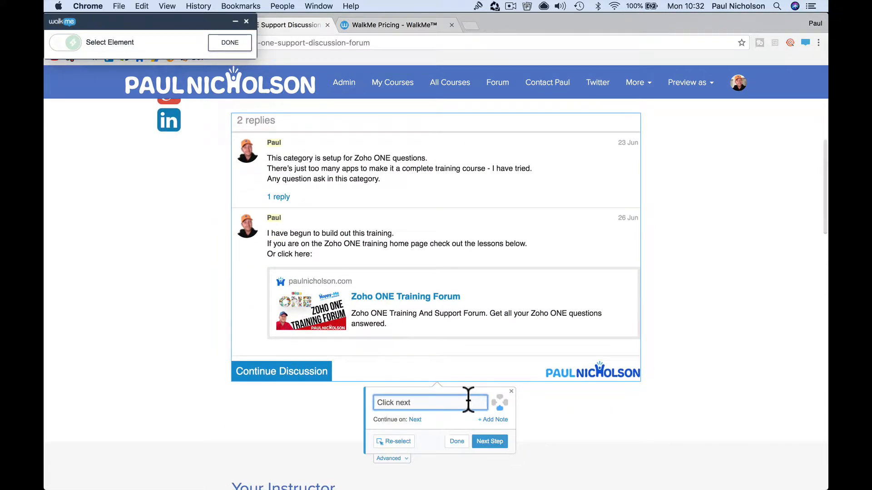
triple_click(468, 400)
text(Join The Discussion To Go de)
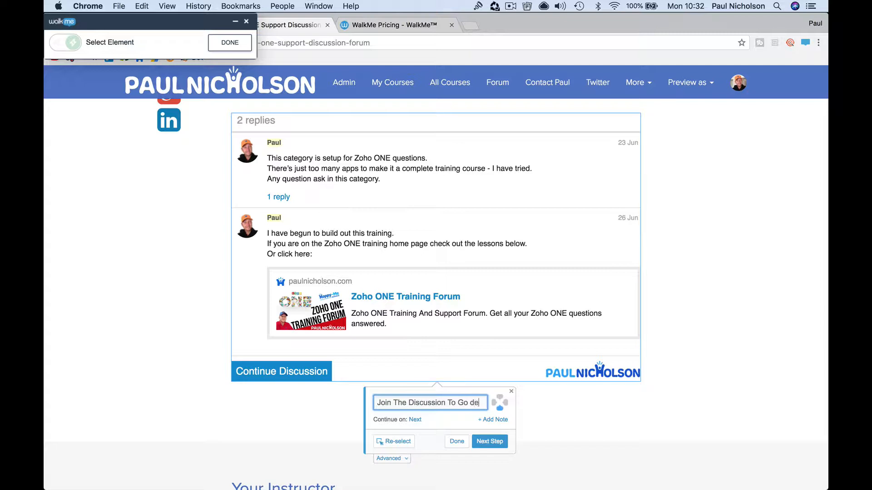
text(p)
key(BackSpace)
key(BackSpace)
key(BackSpace)
key(BackSpace)
text(Deeper)
click(498, 441)
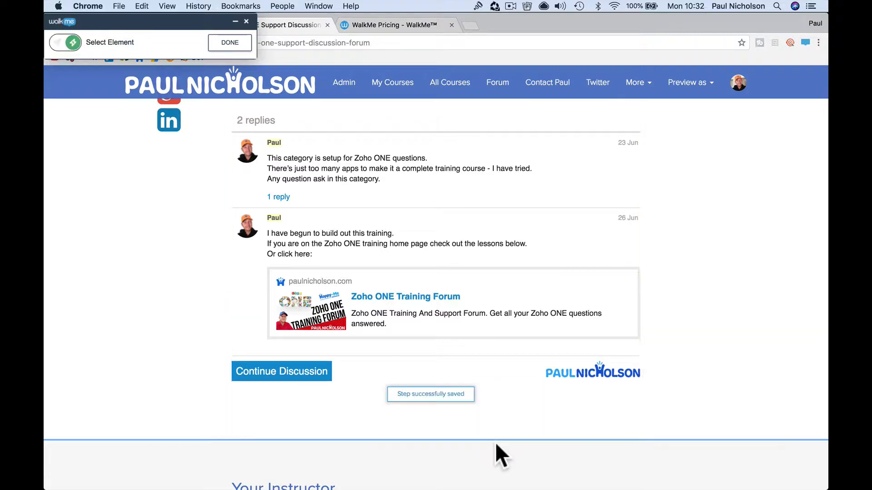
- Add a step to the group of social sharing icons with the text "Share With Your Team"
scroll(443, 361, up, 3)
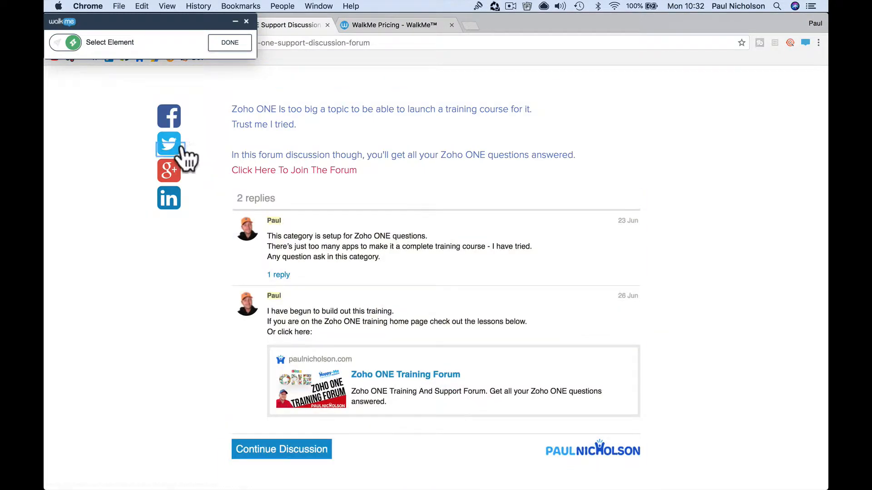
click(189, 119)
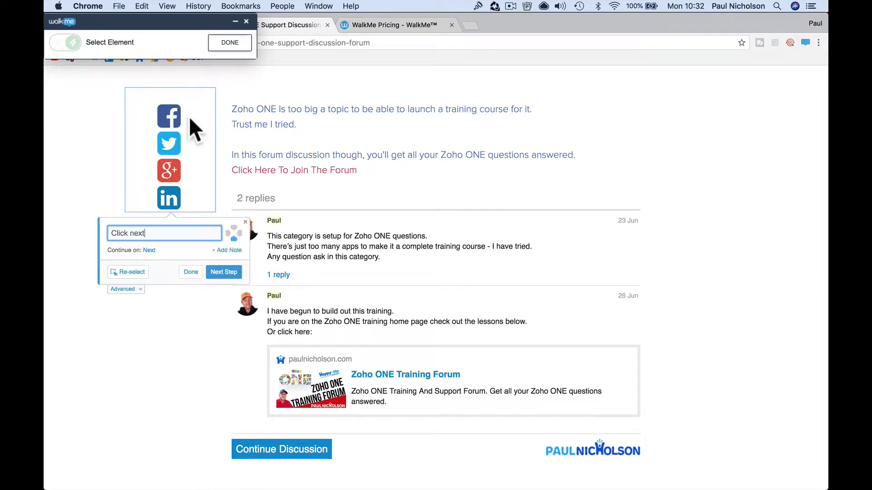
text(Share With Your Team)
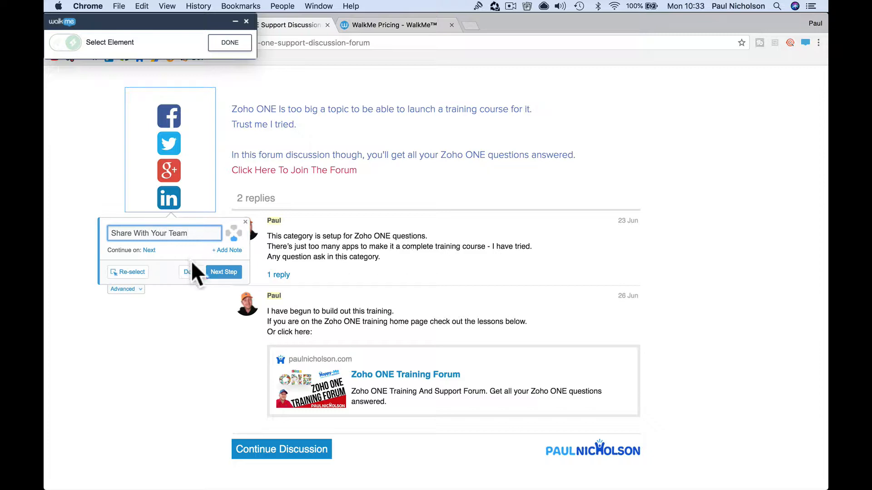
click(225, 272)
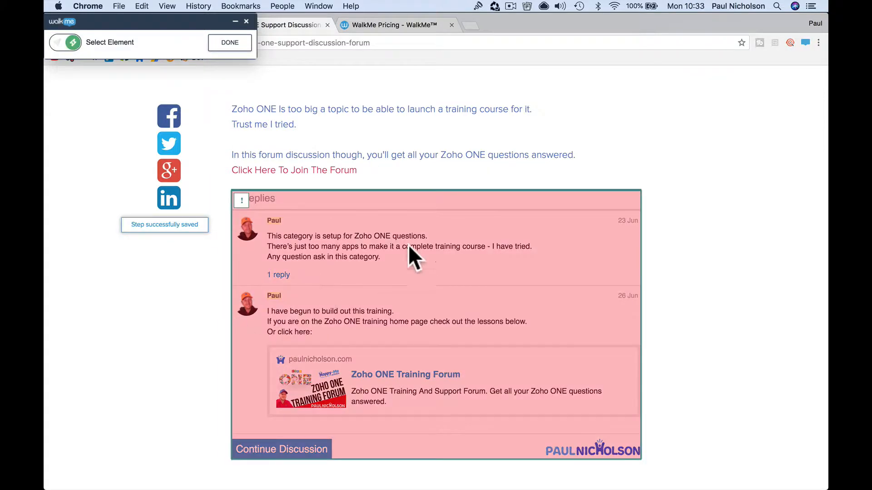
- Add a last step to the Class Curriculum section with the text "View Lessons" and finish capturing steps
scroll(429, 232, up, 6)
scroll(429, 232, down, 15)
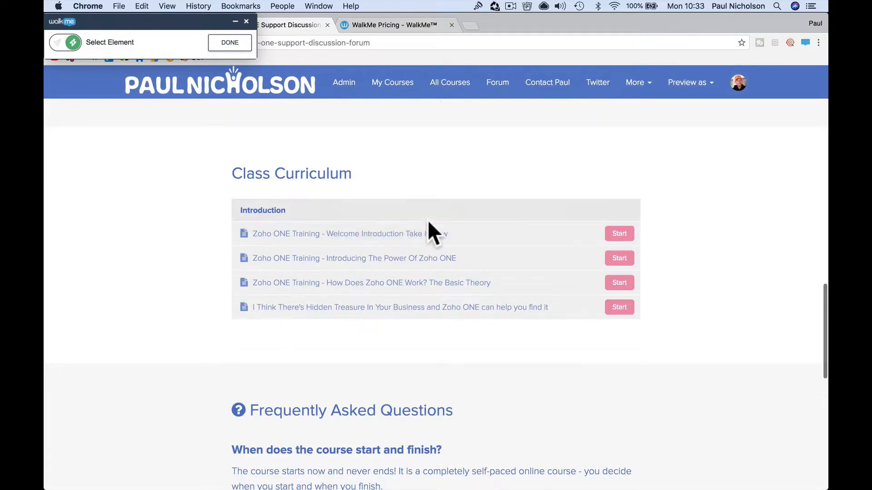
click(475, 315)
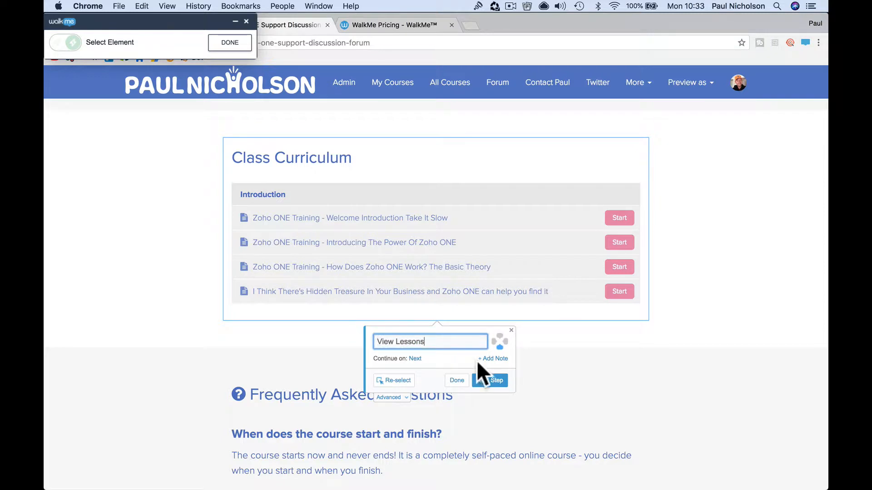
click(454, 379)
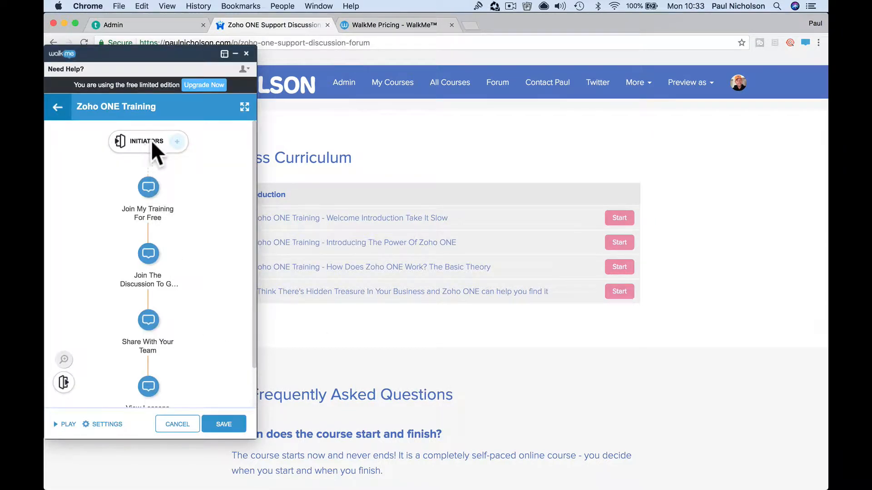
- Save the walk-thru's changes and start a new launcher named "Open Page" from its initiators
click(177, 144)
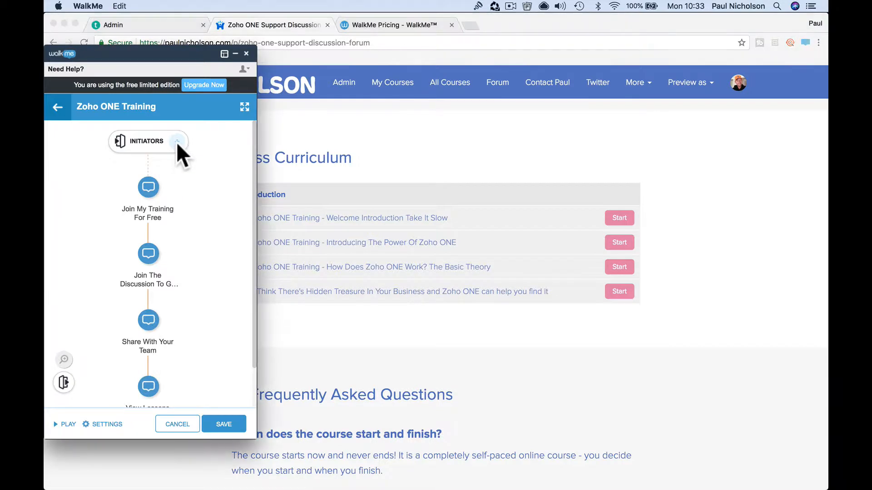
click(176, 142)
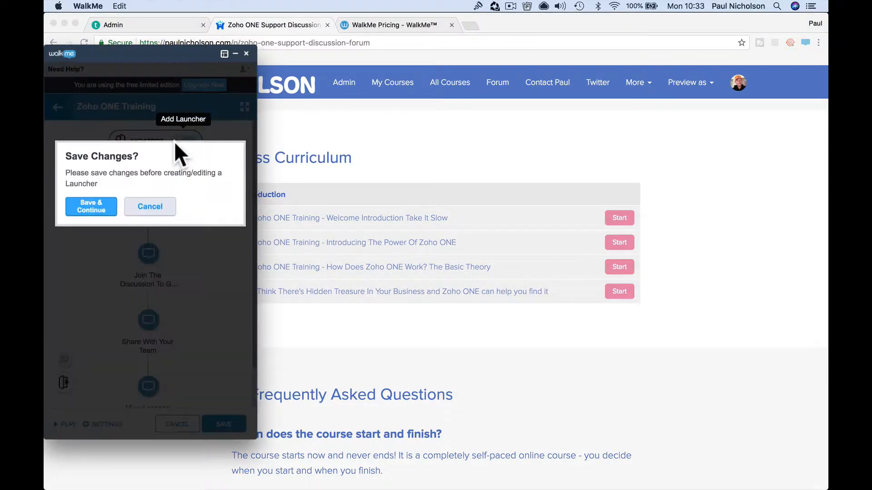
click(97, 205)
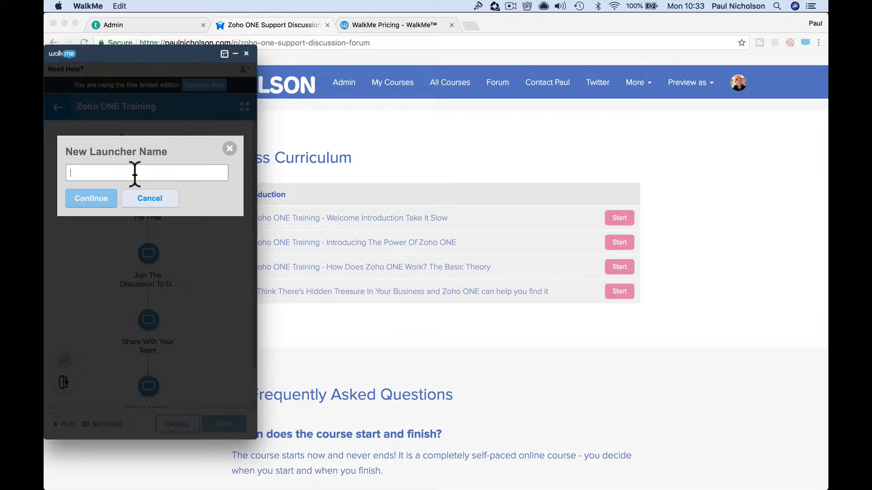
text(Open Page)
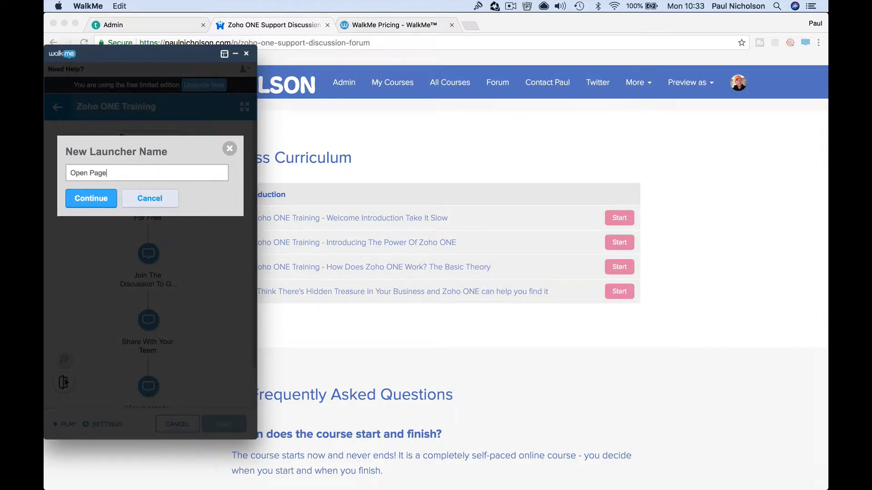
click(87, 200)
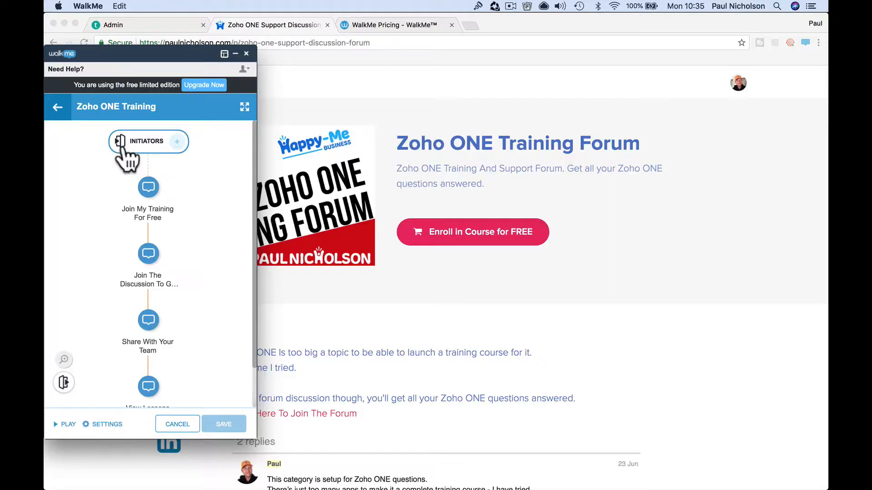
- Create an Auto Play rule for the walk-thru with type URL, Current URL and the operator Is
click(123, 145)
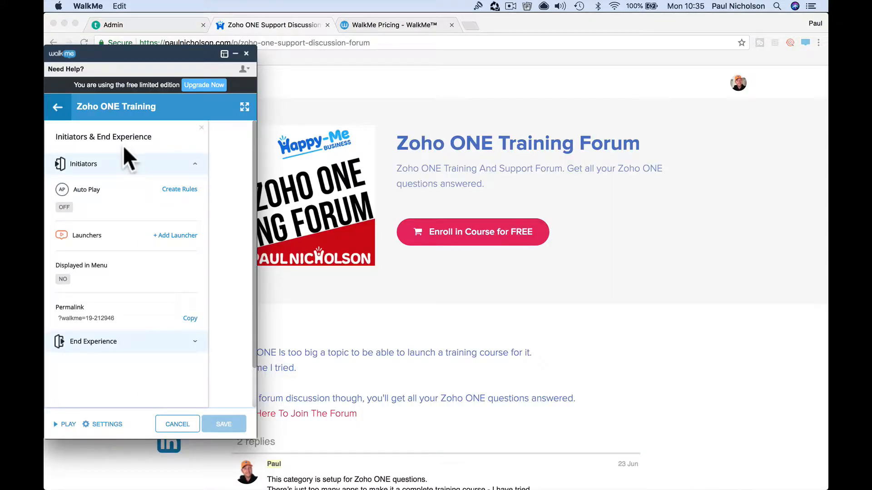
click(177, 190)
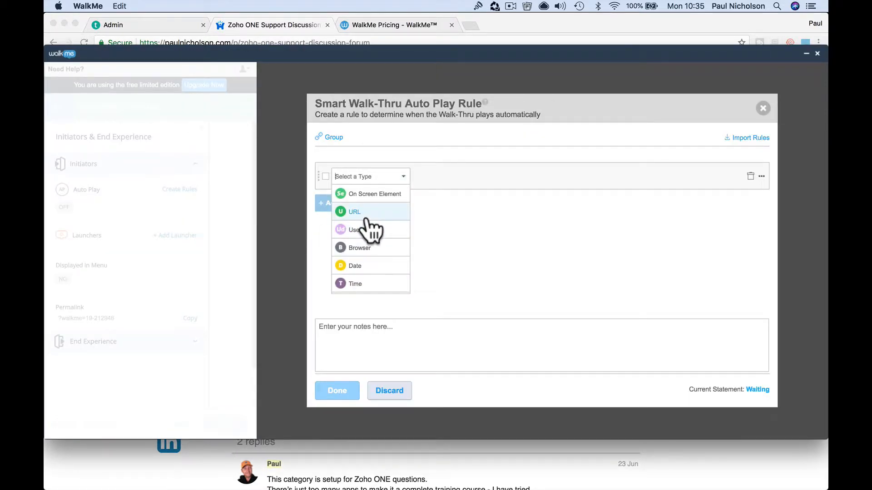
click(384, 212)
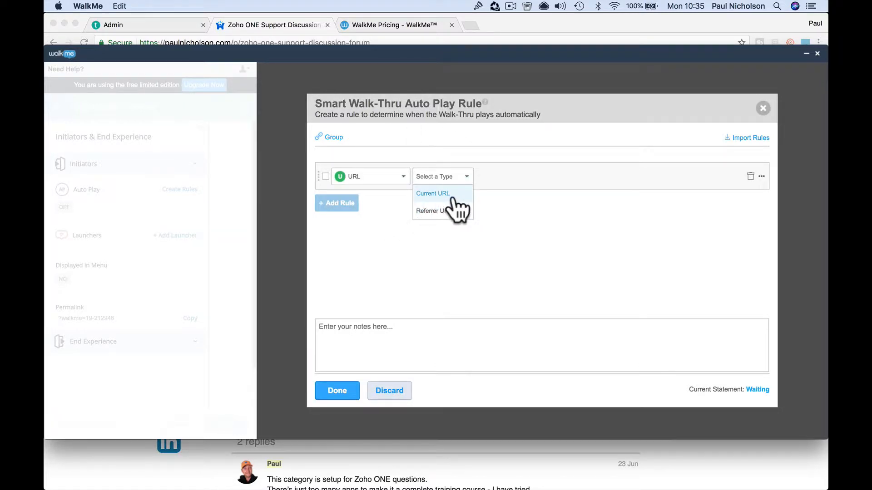
click(449, 194)
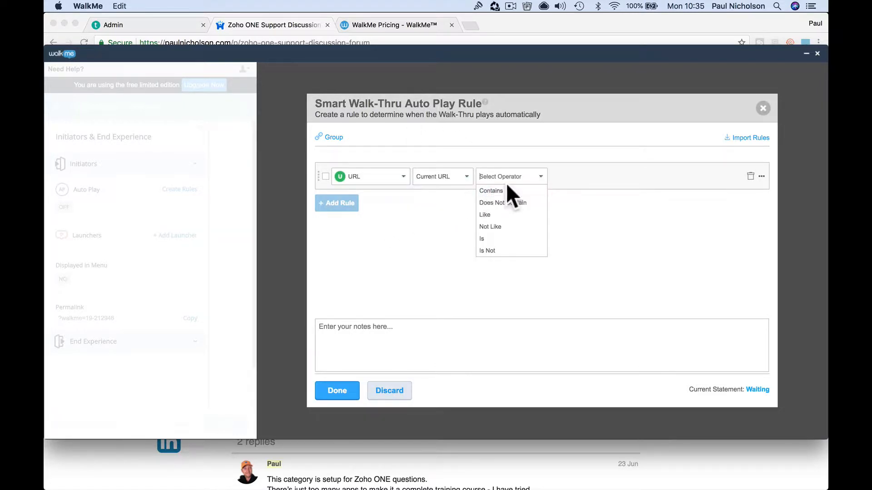
click(496, 238)
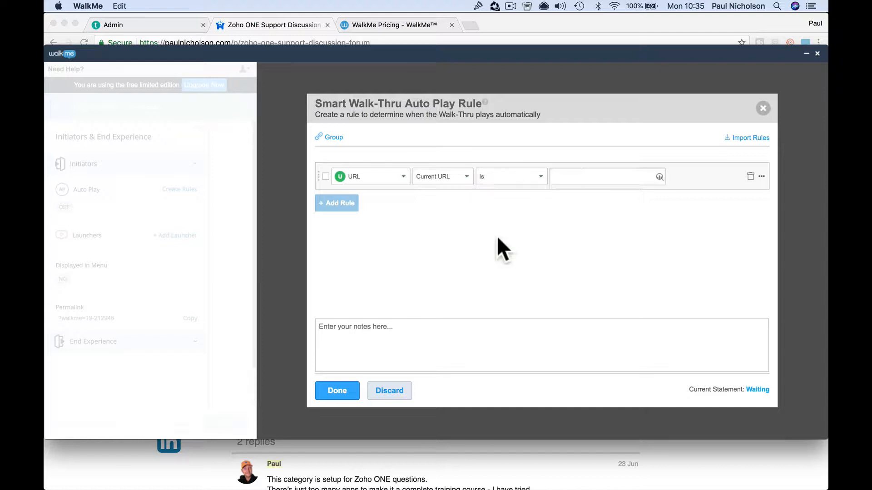
- Set the Auto Play rule's value to the Zoho ONE Training Forum page's address, keeping it as the only rule
click(276, 41)
key(super+c)
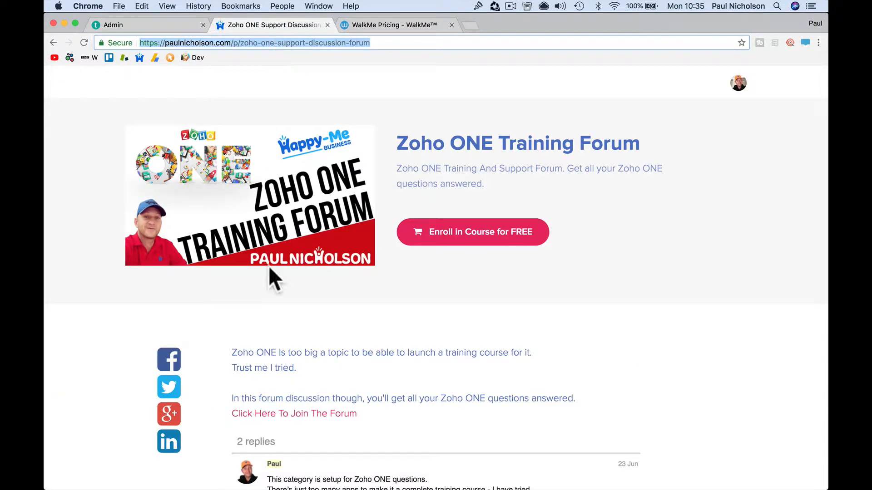
click(599, 473)
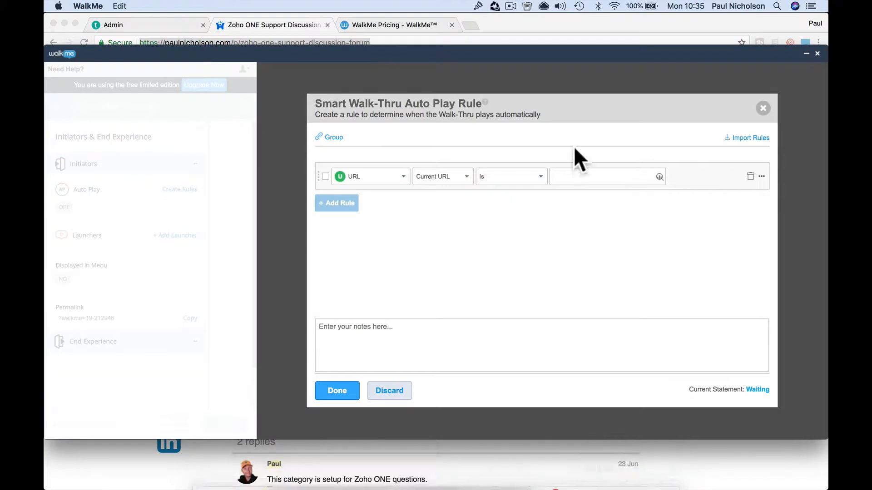
click(576, 178)
key(super+v)
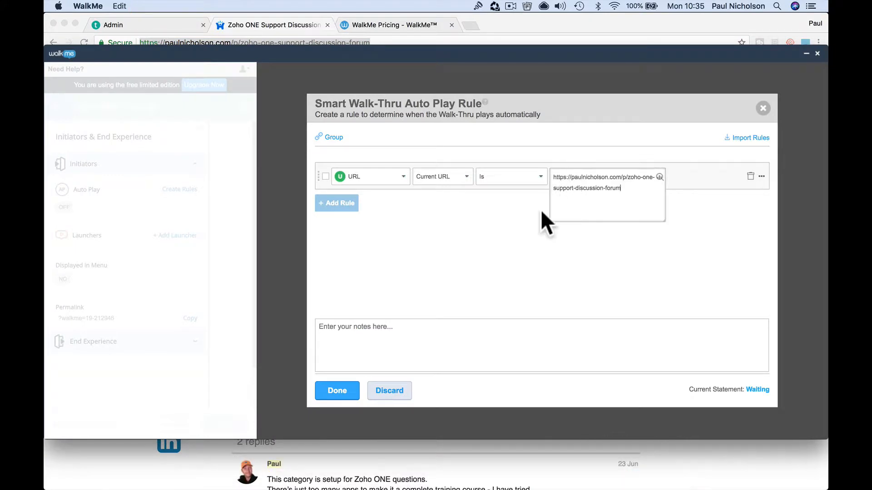
click(456, 229)
click(350, 203)
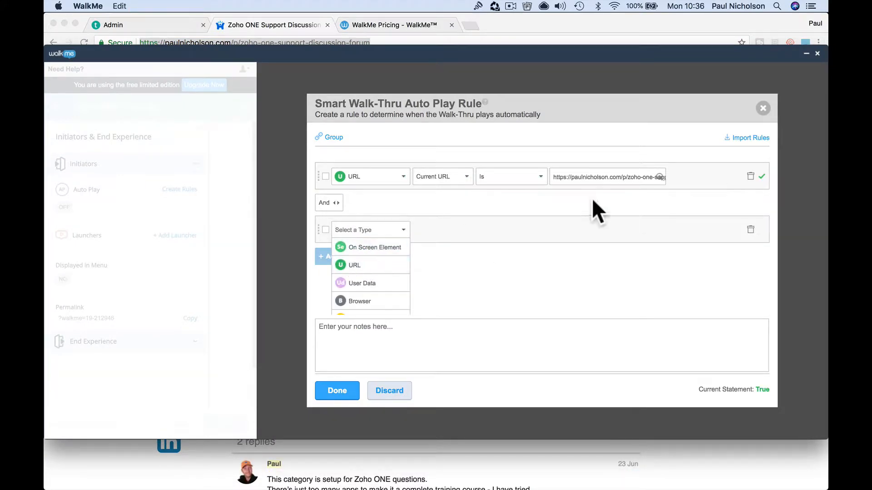
click(749, 231)
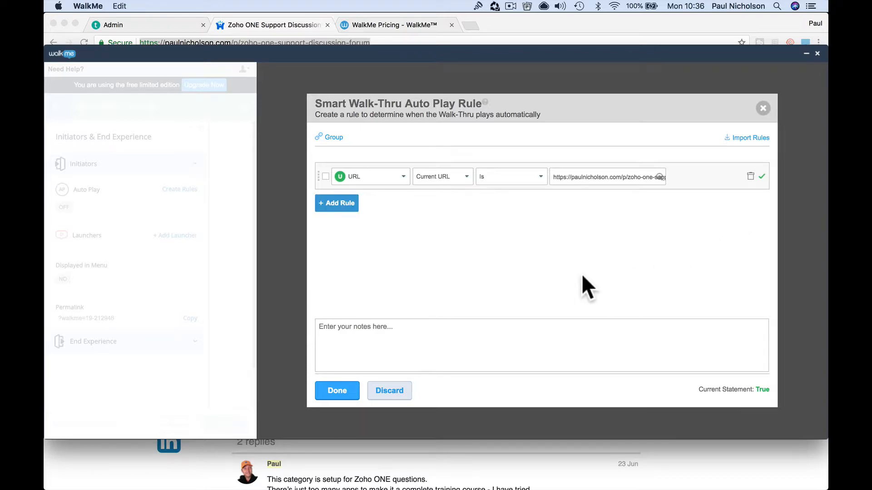
- Confirm the Auto Play rule, set its frequency to Always and save the walk-thru
click(338, 390)
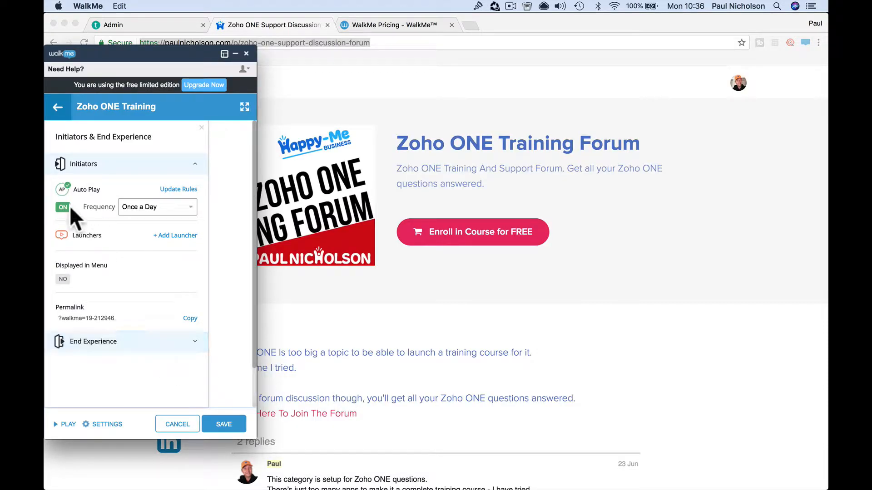
click(175, 208)
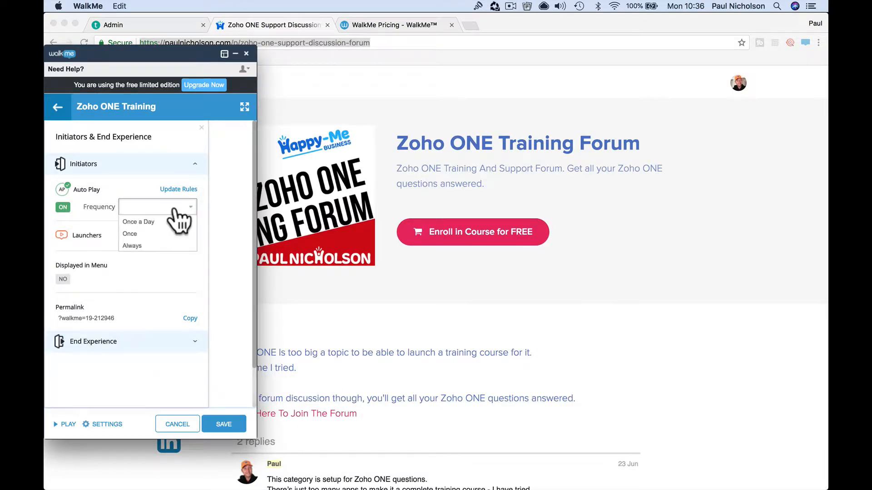
click(172, 246)
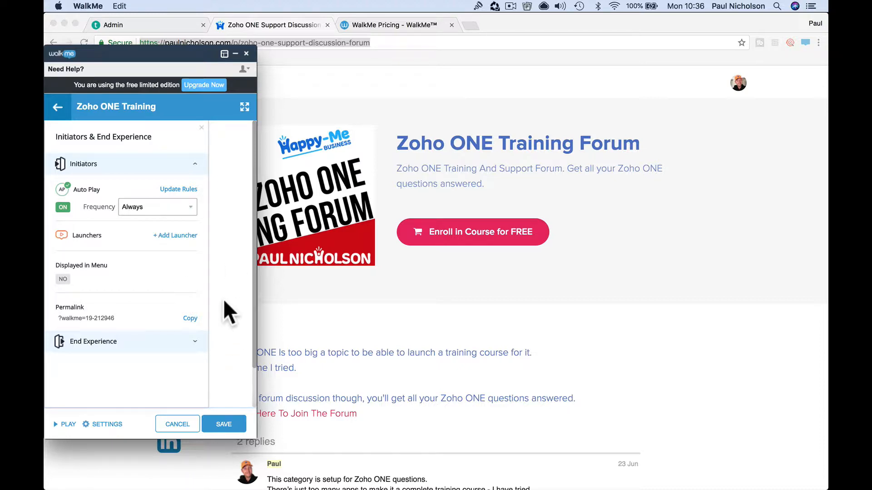
click(233, 424)
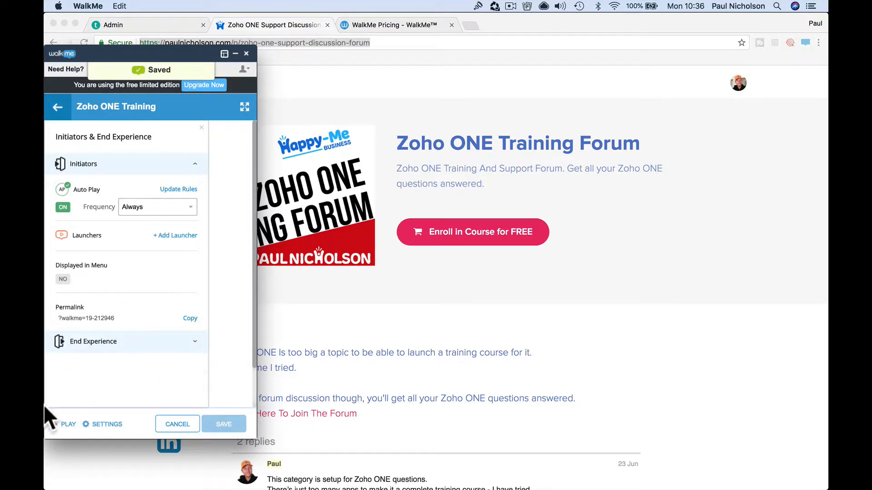
- Play the walk-thru on the forum page, check its first balloon's WalkMe link, and return to the WalkMe editor
click(63, 427)
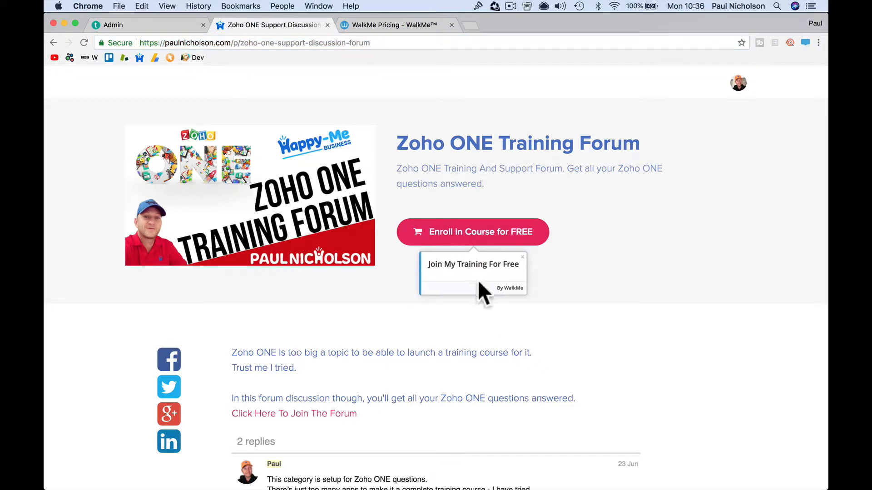
click(507, 289)
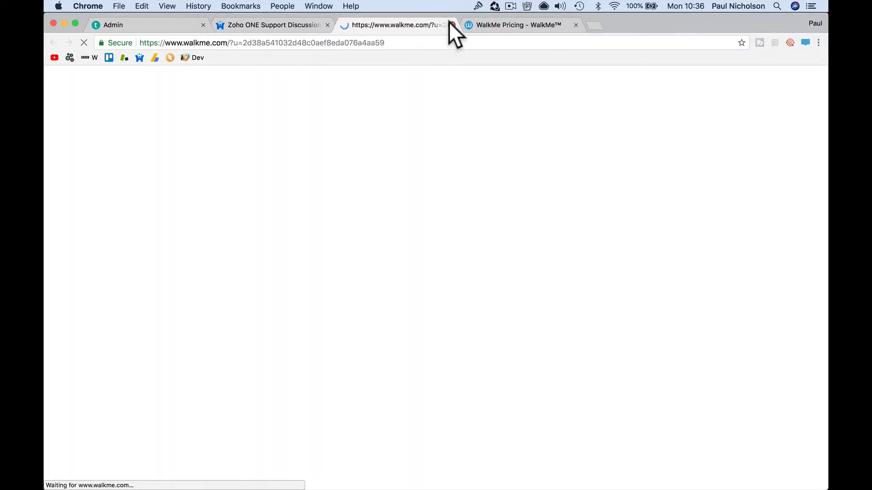
click(451, 28)
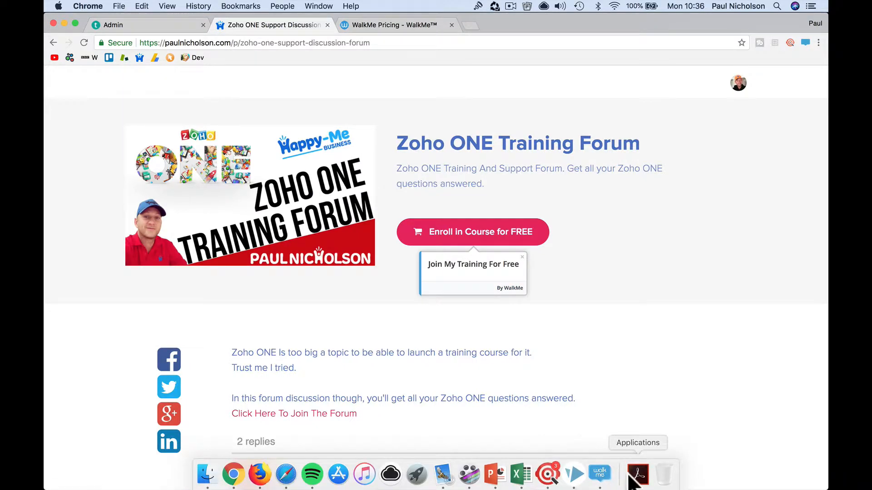
click(601, 474)
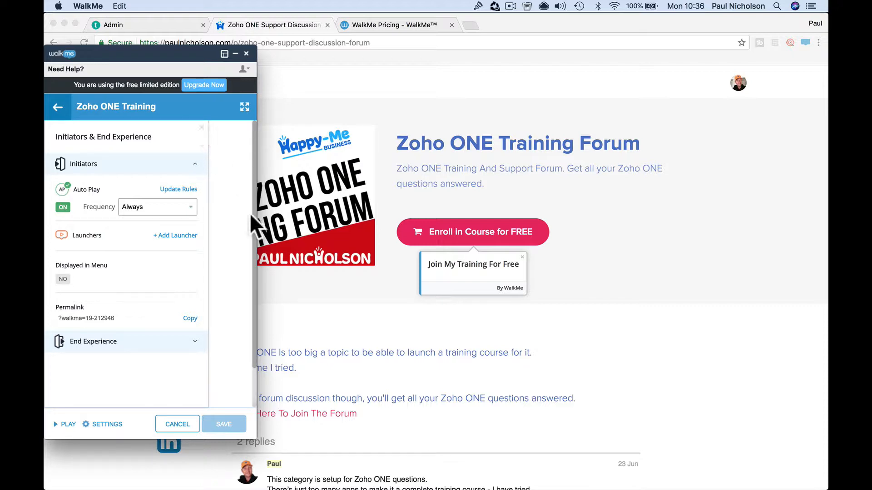
- Close the initiators settings and set the "Join My Training For Free" step's trigger to Next
click(202, 127)
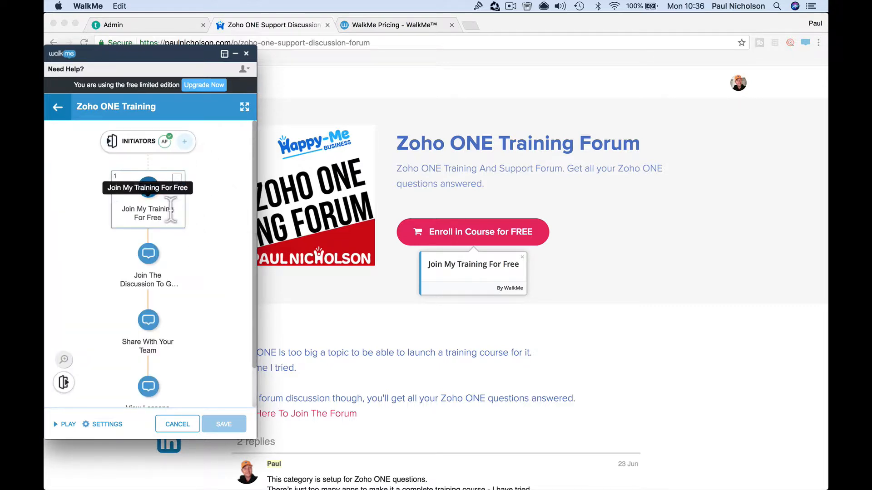
double_click(169, 210)
key(Return)
click(149, 188)
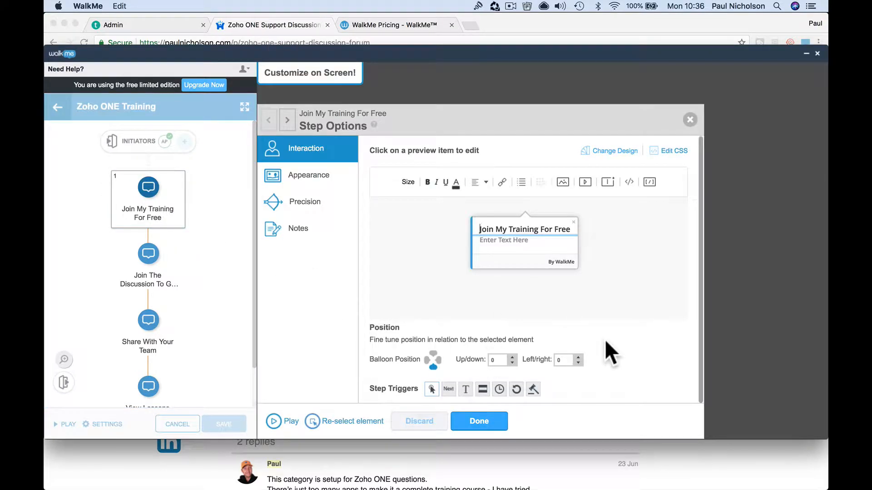
click(449, 390)
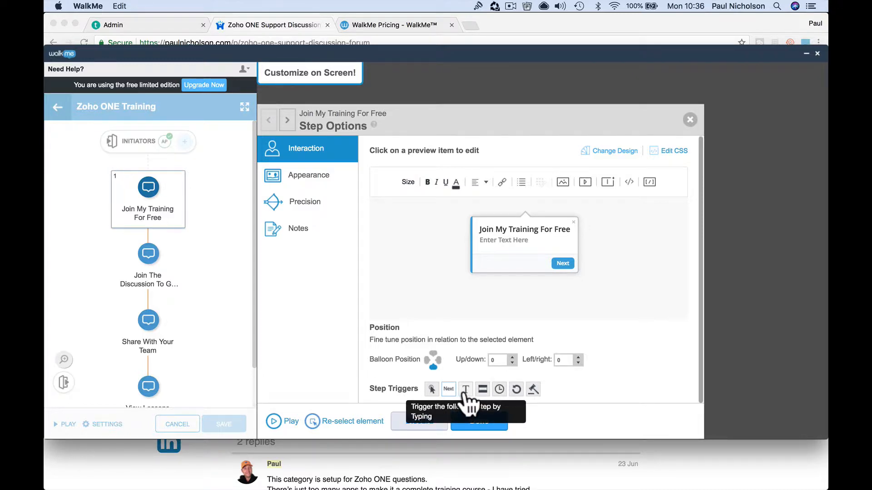
click(477, 421)
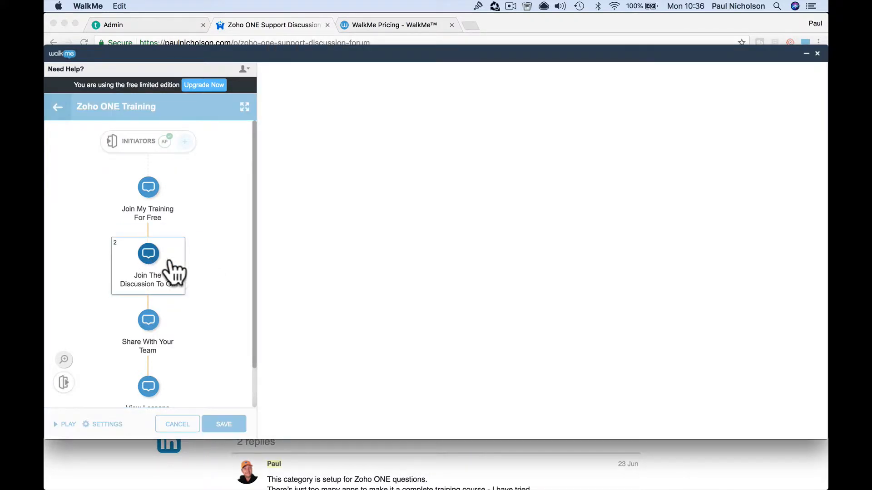
- Check the step triggers of the "Join The Discussion To Go Deeper" and "Share With Your Team" steps
click(171, 269)
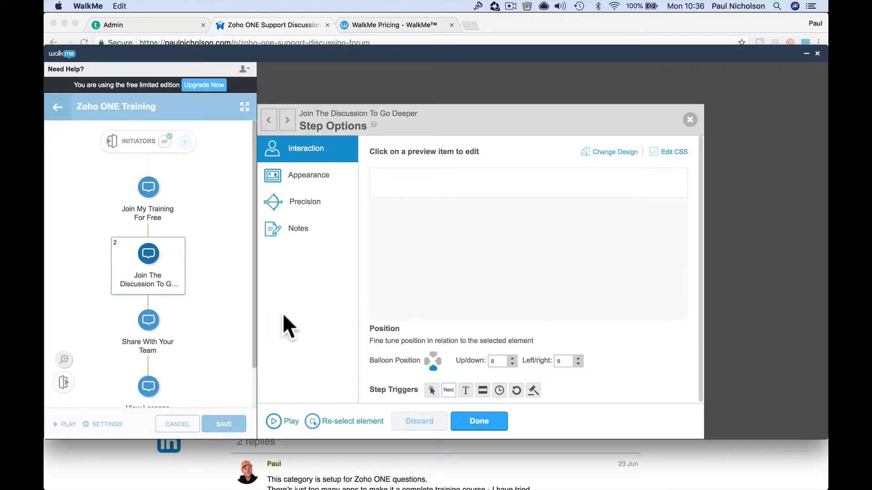
click(149, 334)
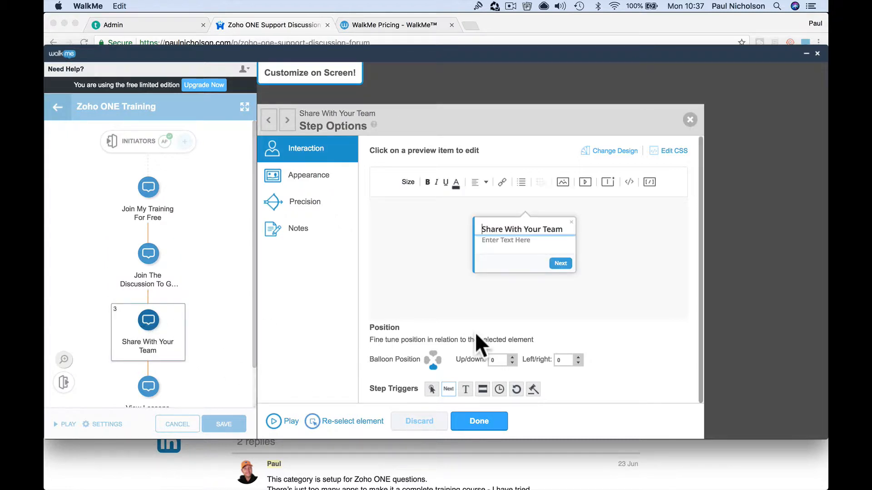
click(479, 422)
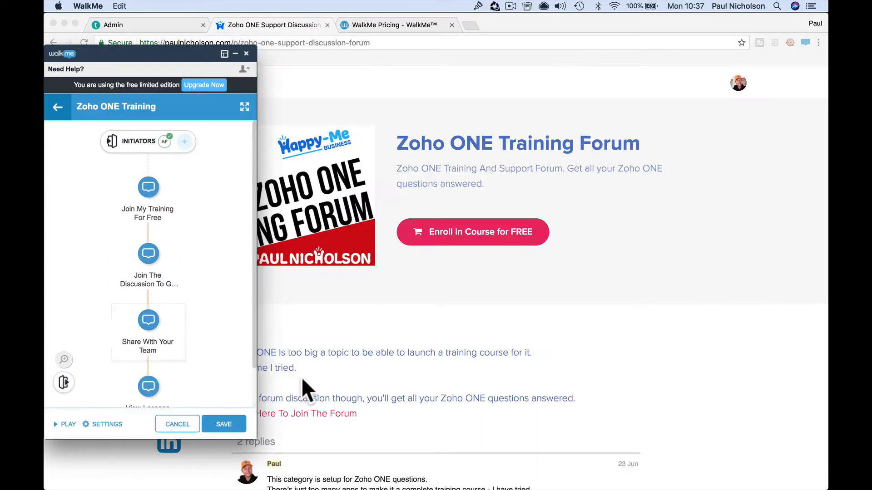
- Play the walk-thru on the forum page and go through all its balloons to the end
click(64, 423)
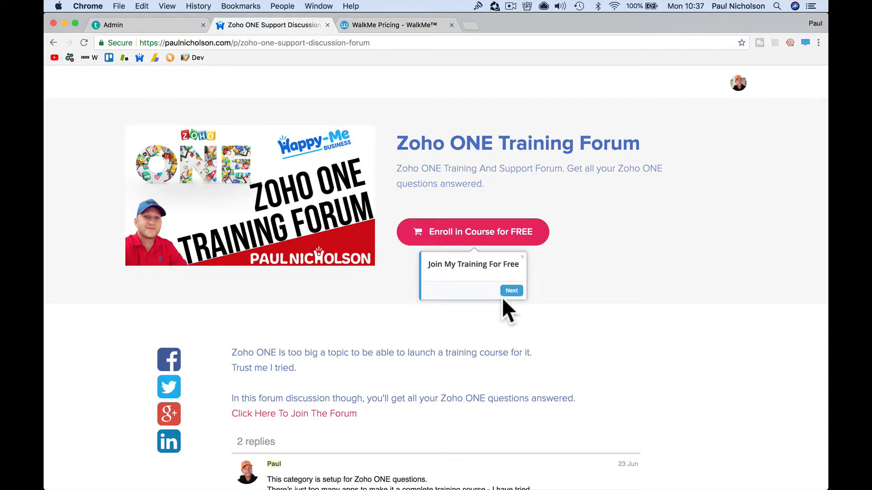
click(513, 292)
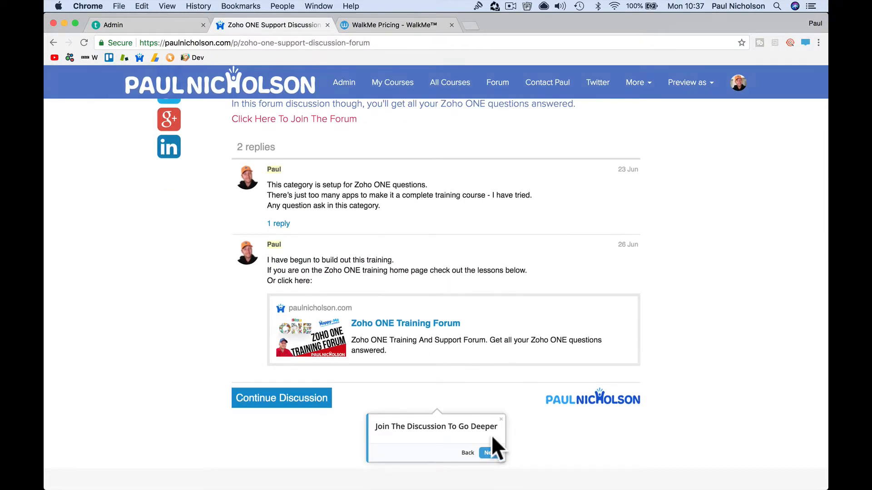
click(491, 452)
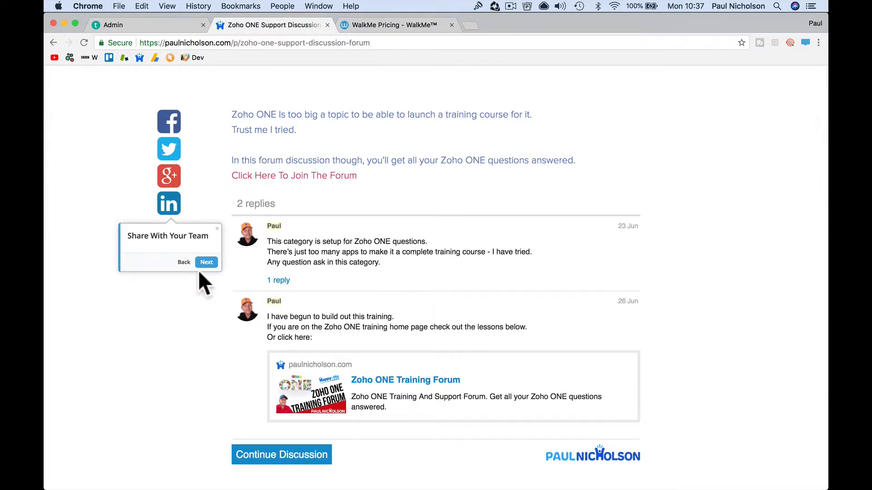
click(205, 261)
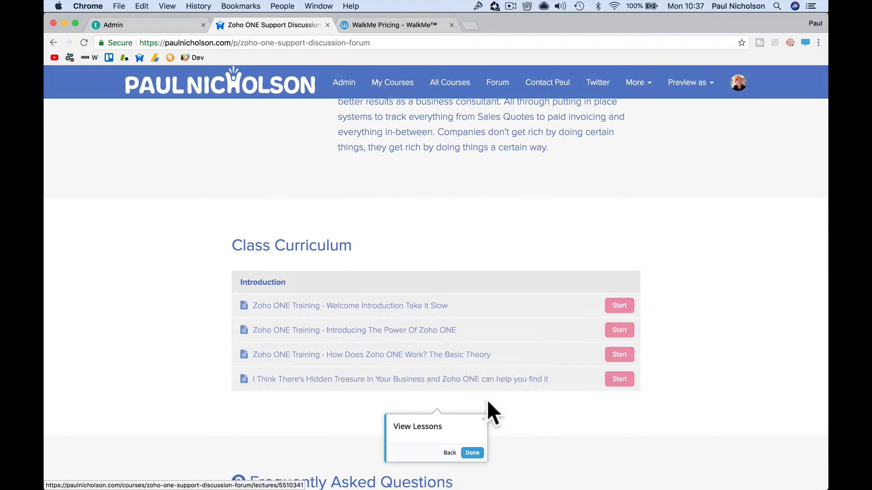
click(474, 452)
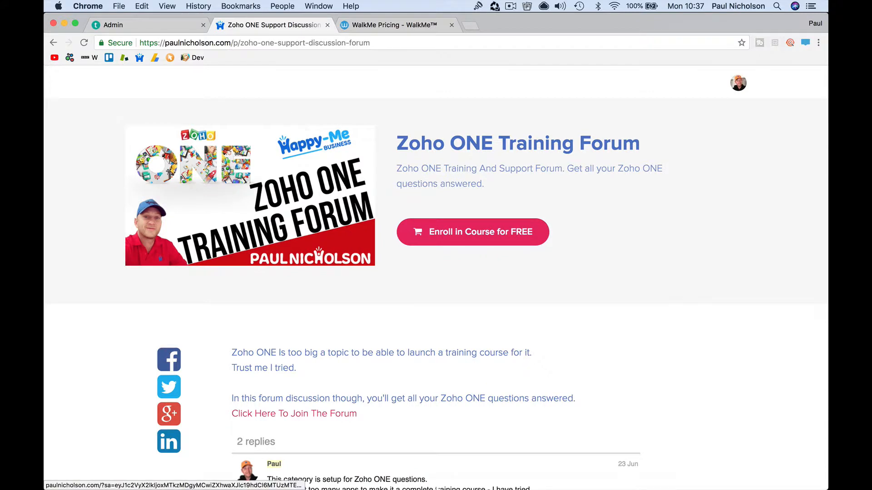
- Switch back to WalkMe, save the walk-thru and return to the list of Smart Walk-Thrus
click(592, 472)
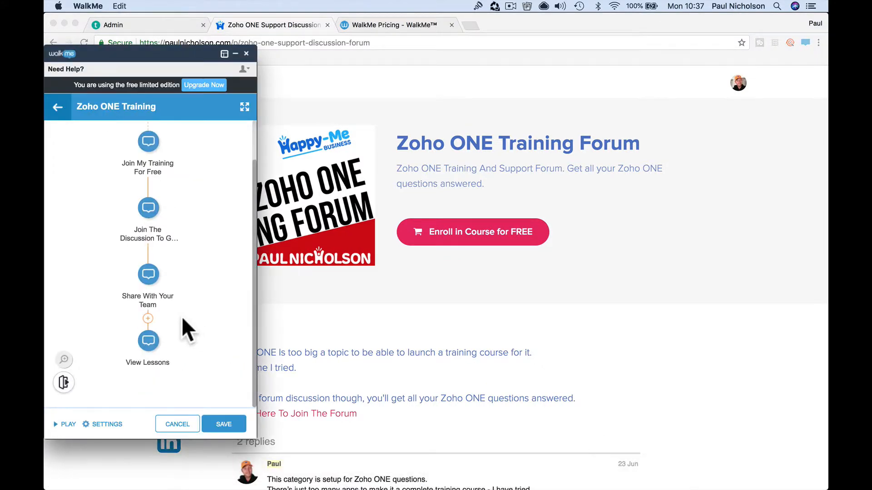
click(226, 425)
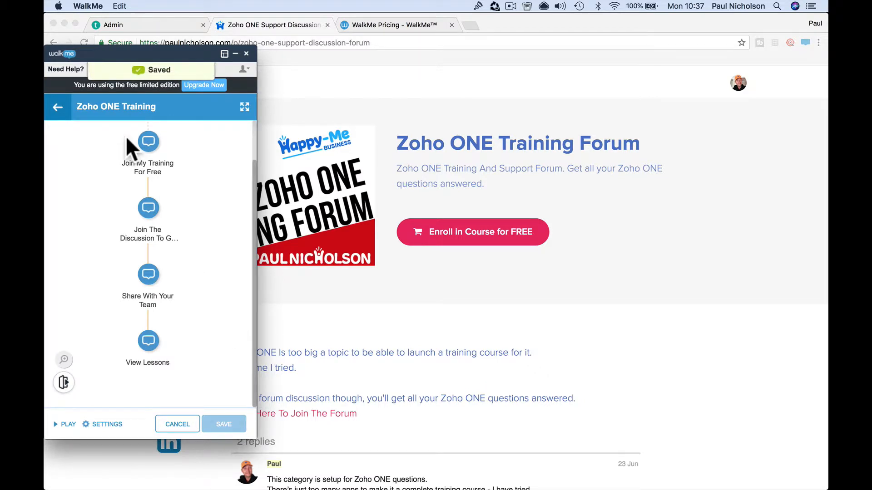
click(59, 107)
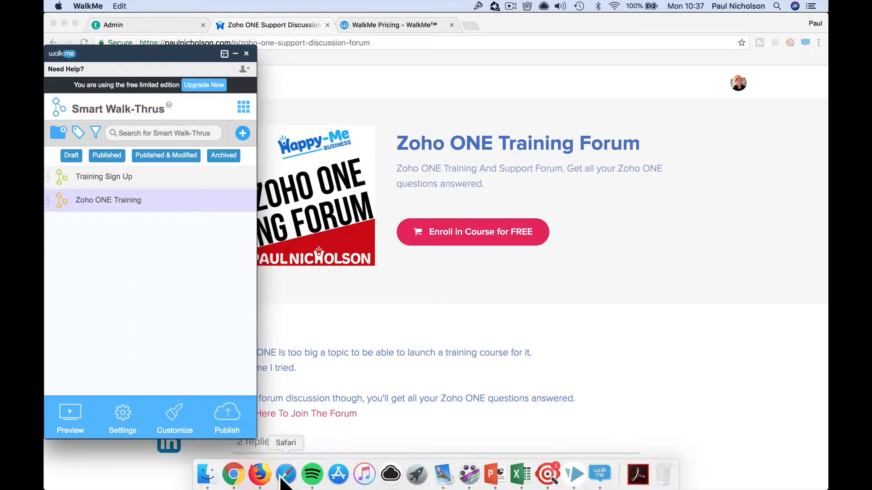
- Switch to Safari, view the Zoho ONE Training Forum course page as a visitor, and return to Chrome
click(284, 476)
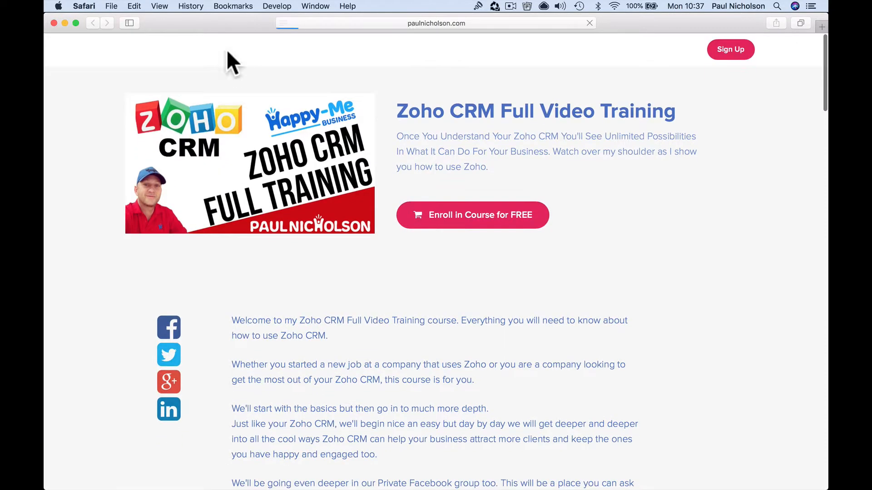
scroll(415, 261, down, 4)
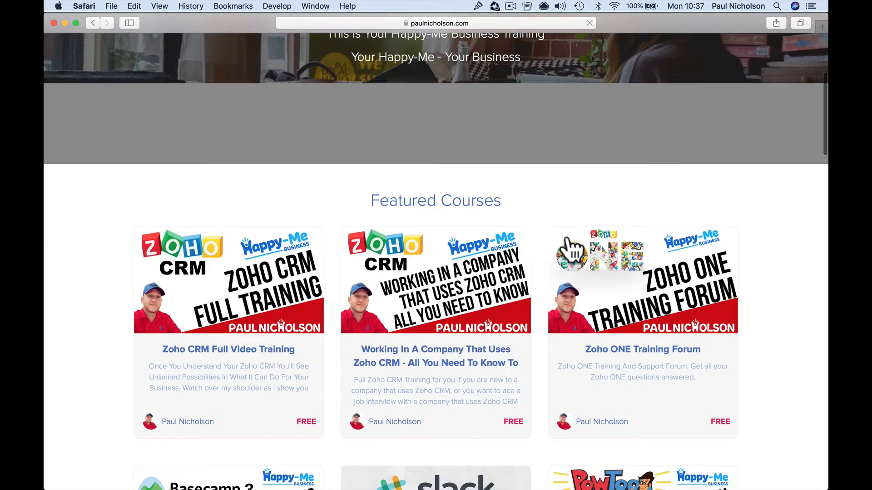
click(566, 239)
scroll(461, 266, down, 5)
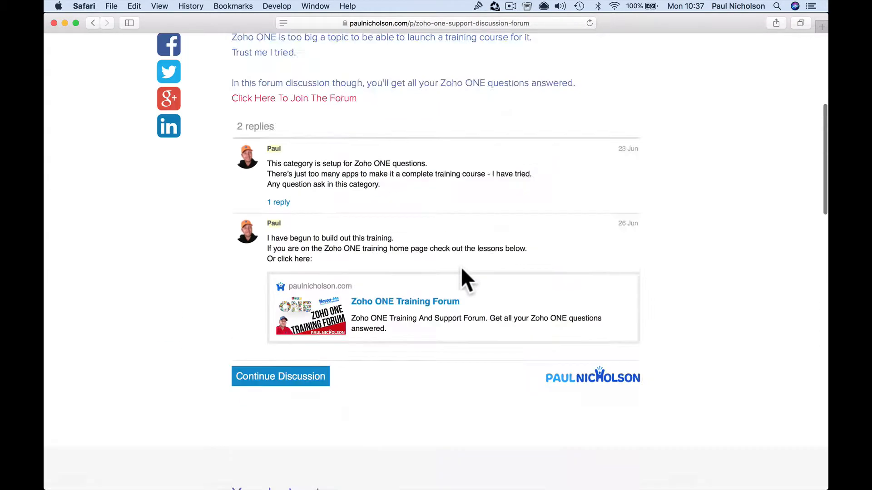
scroll(462, 266, up, 10)
mouse_move(273, 486)
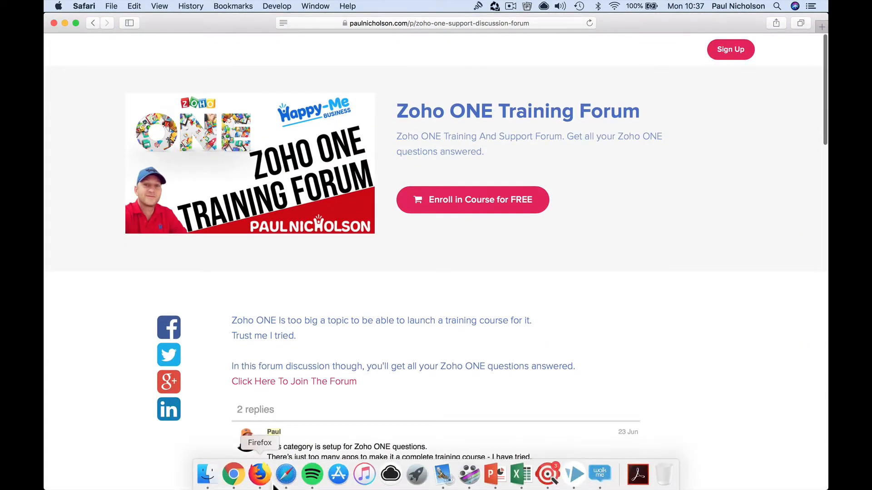
click(234, 474)
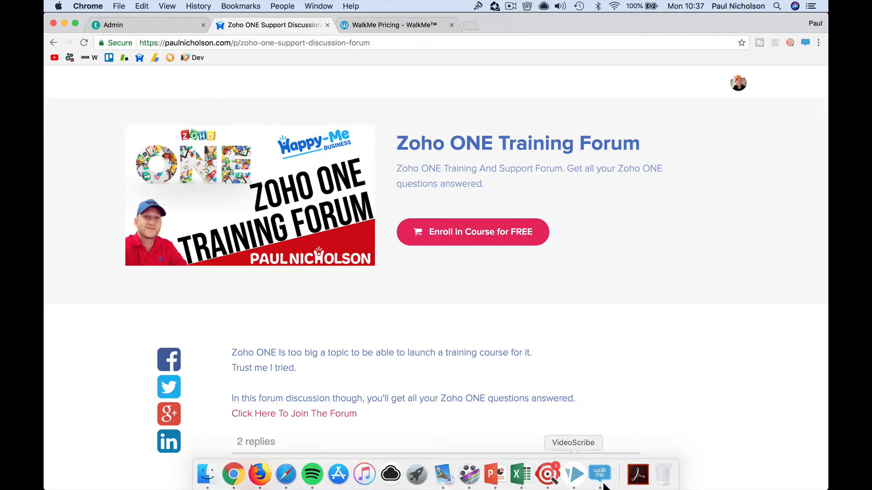
- Switch to WalkMe, remove Zoho ONE Training from the end-user Help menu and save the change while moving on to publishing
click(600, 476)
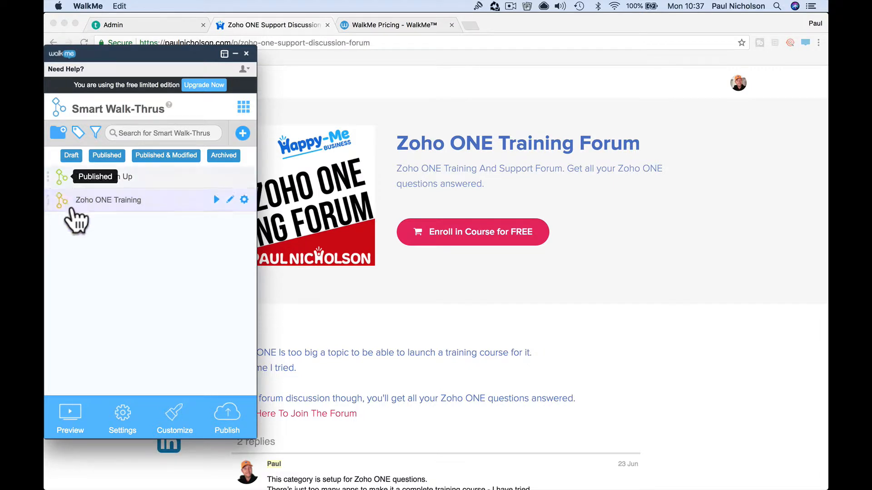
click(236, 411)
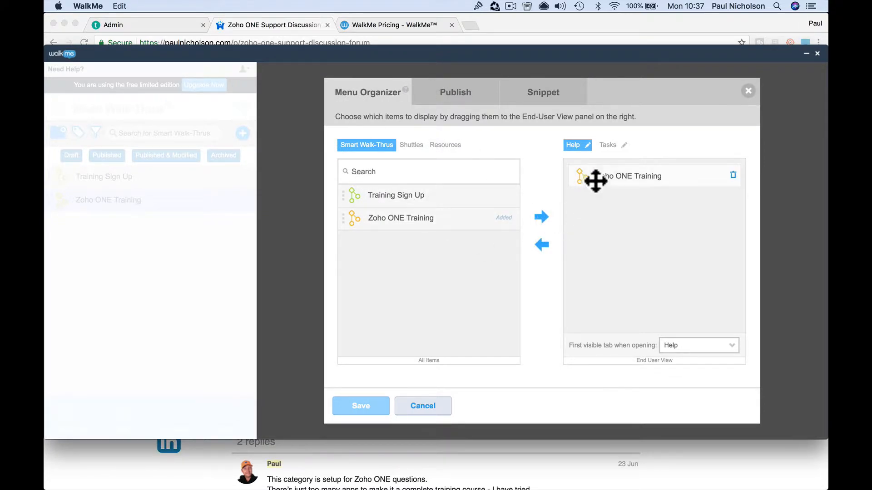
click(736, 178)
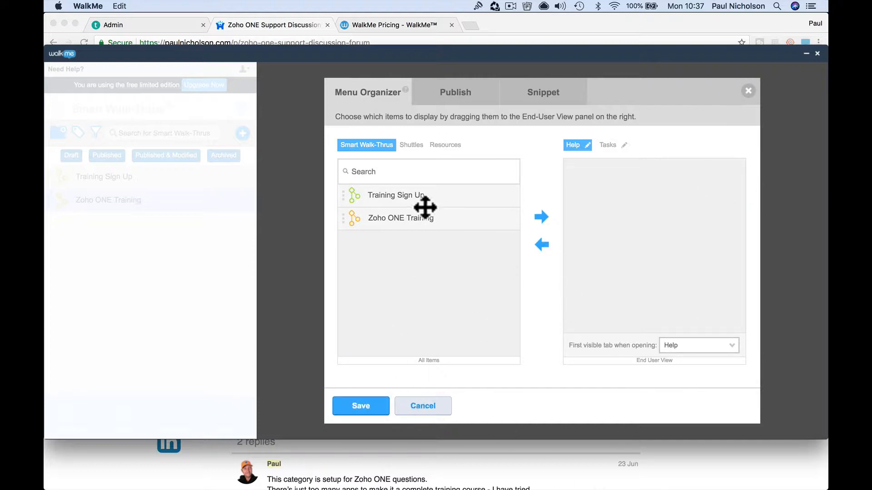
click(457, 104)
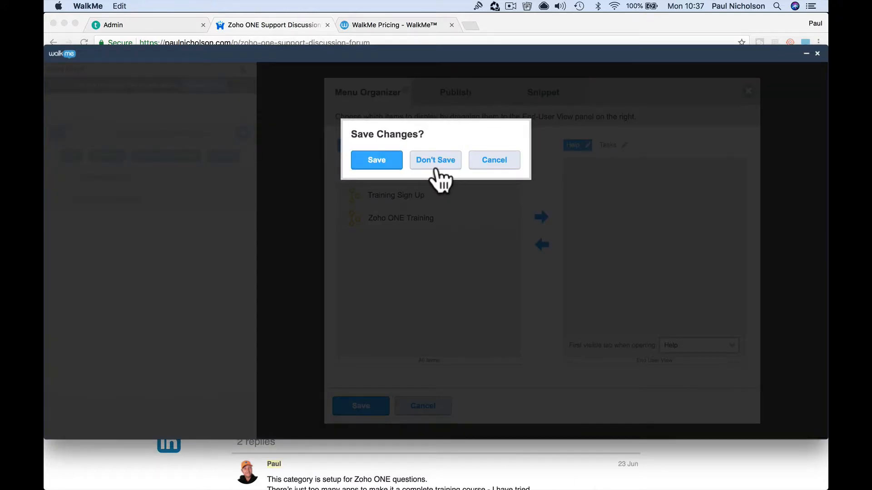
click(402, 164)
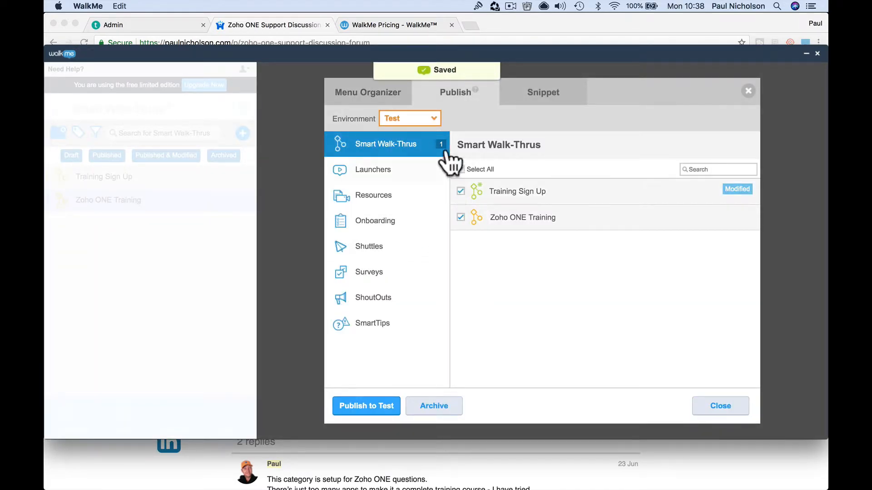
- Publish the Training Sign Up and Zoho ONE Training walk-thrus to the Production environment
click(432, 119)
click(414, 132)
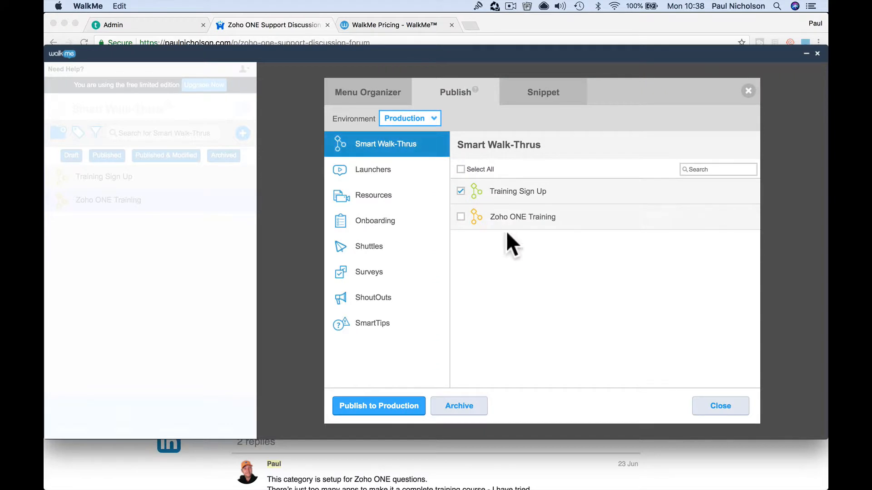
click(460, 216)
click(380, 407)
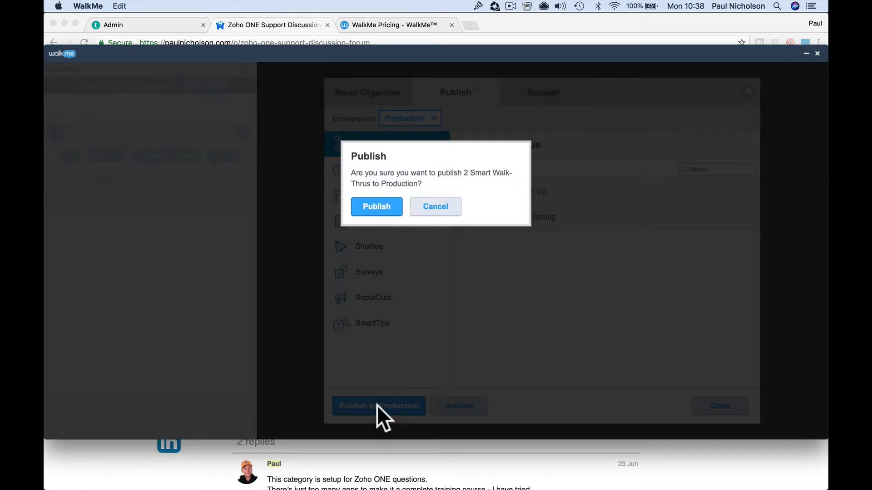
click(376, 207)
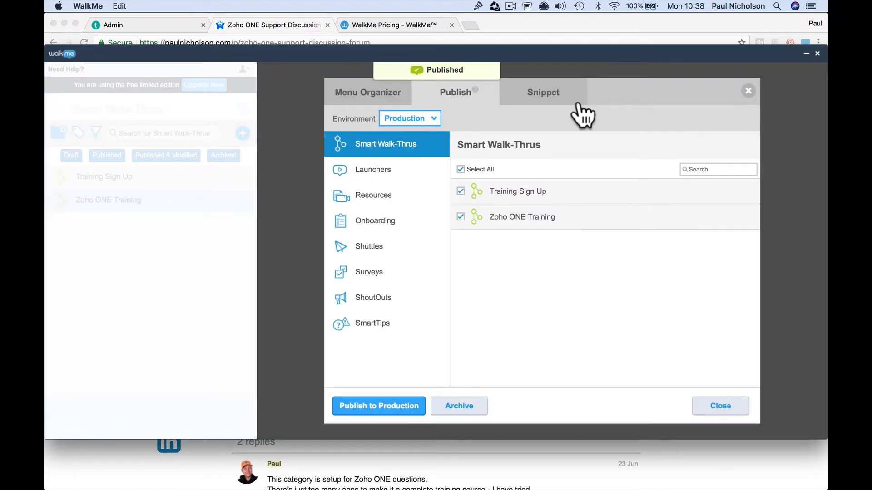
- Select the Production snippet code in WalkMe, and in Chrome go to the Head Code Snippets of the site admin
click(576, 103)
click(449, 227)
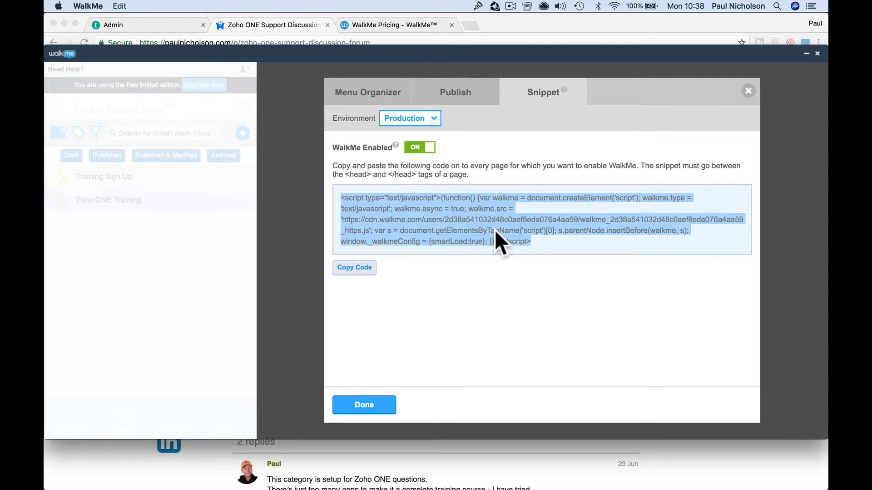
click(230, 452)
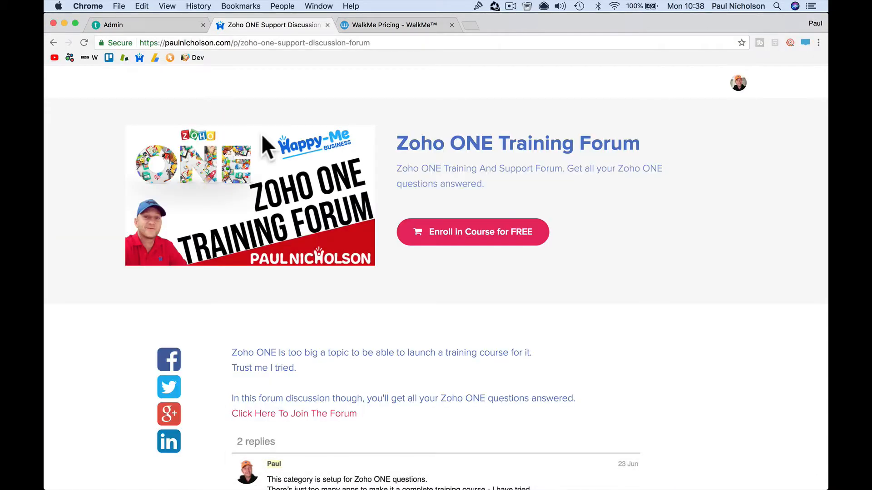
click(157, 24)
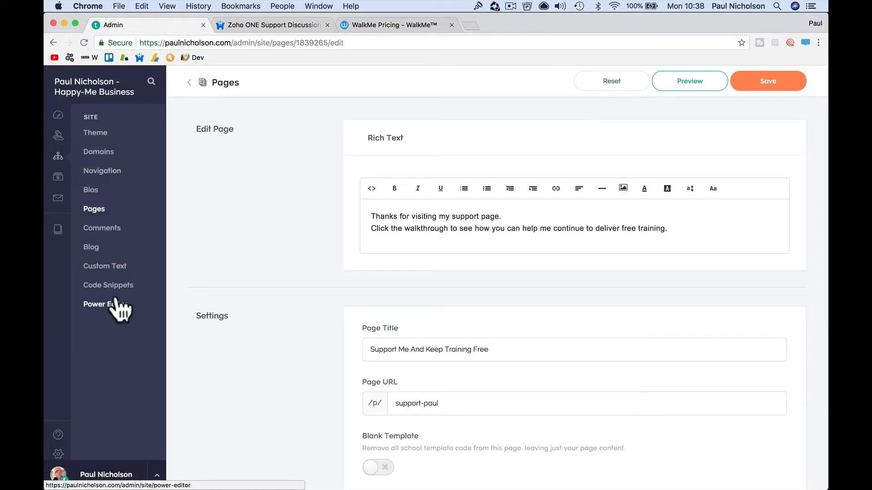
click(122, 286)
scroll(421, 337, down, 6)
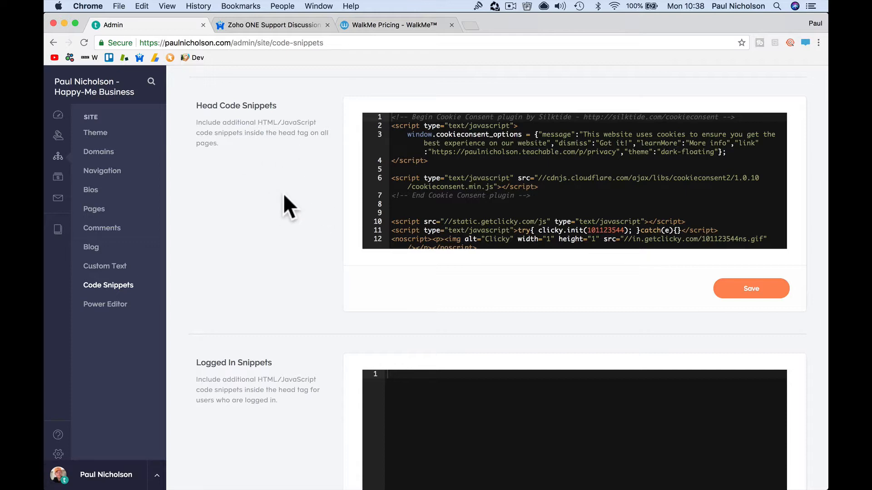
- Switch to Safari, reload the Zoho ONE Training Forum page and advance the auto-playing walk-thru to its View Lessons balloon
mouse_move(339, 486)
click(283, 476)
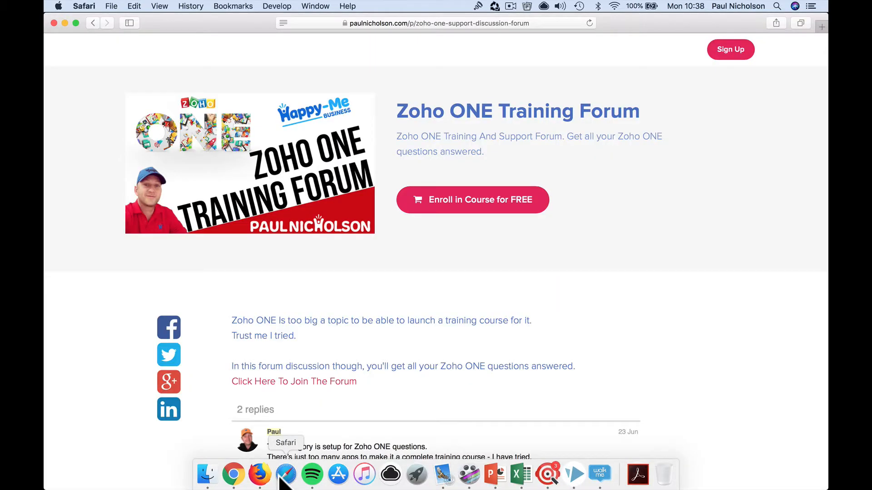
click(589, 23)
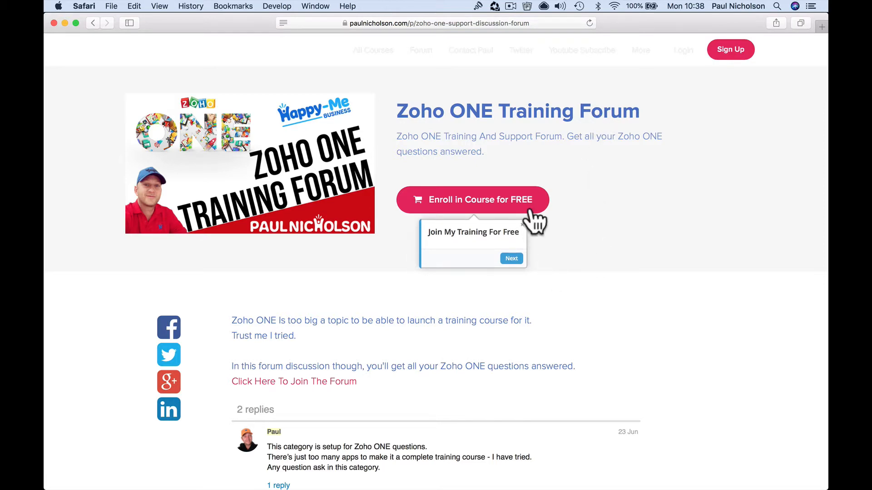
click(519, 261)
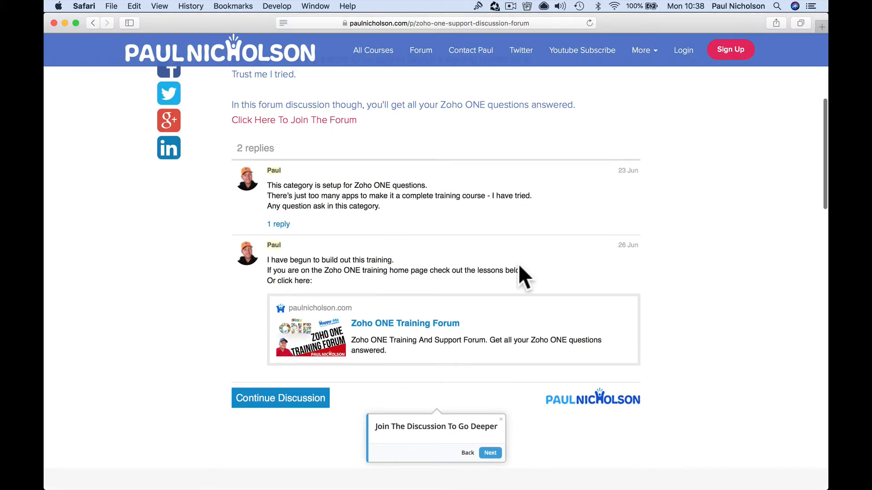
click(491, 454)
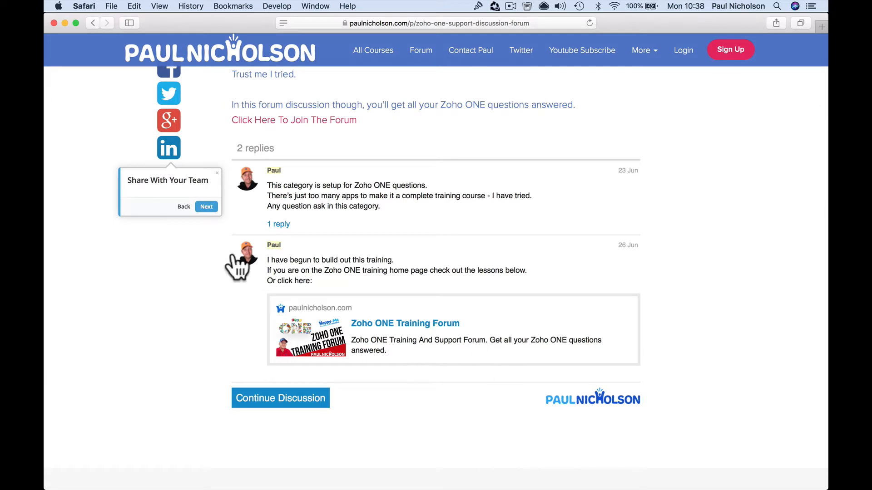
click(205, 205)
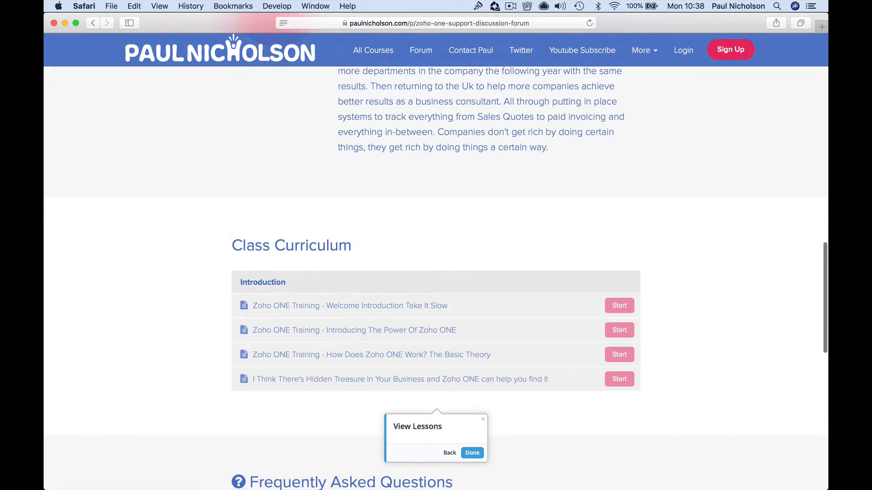
- Switch to WalkMe, leave the publishing dialog and show the selection of WalkMe apps
mouse_move(396, 489)
click(600, 475)
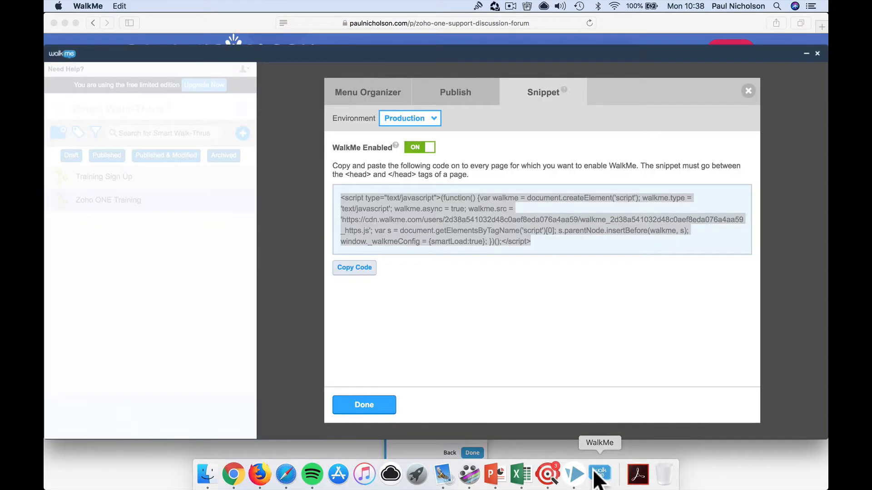
click(748, 91)
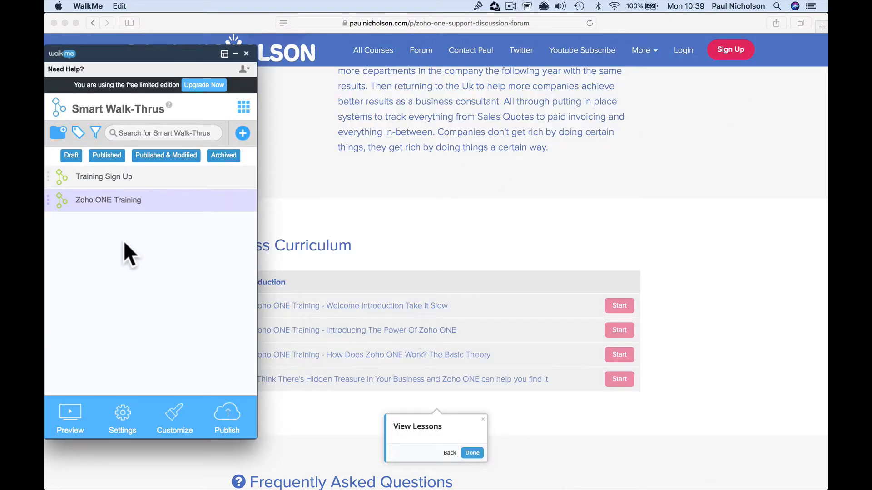
click(243, 107)
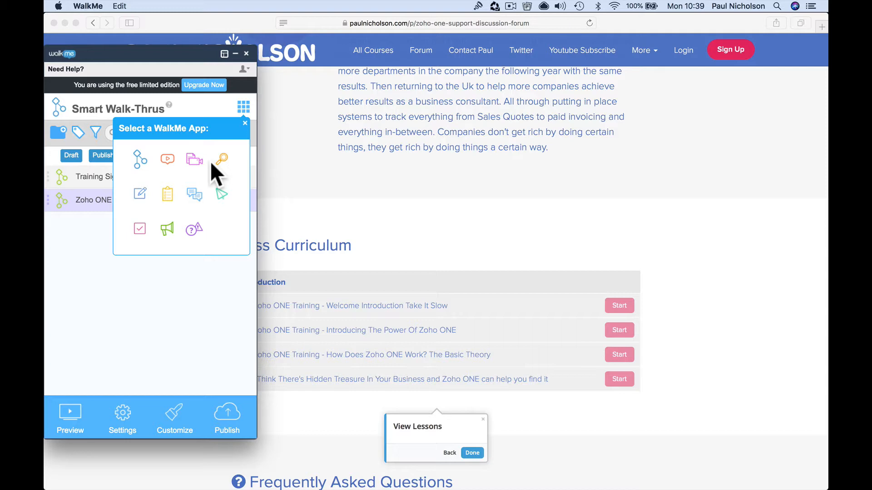
- Look at the upper part of the forum page in Safari, and return to WalkMe's list of Smart Walk-Thrus
click(496, 194)
scroll(496, 194, up, 15)
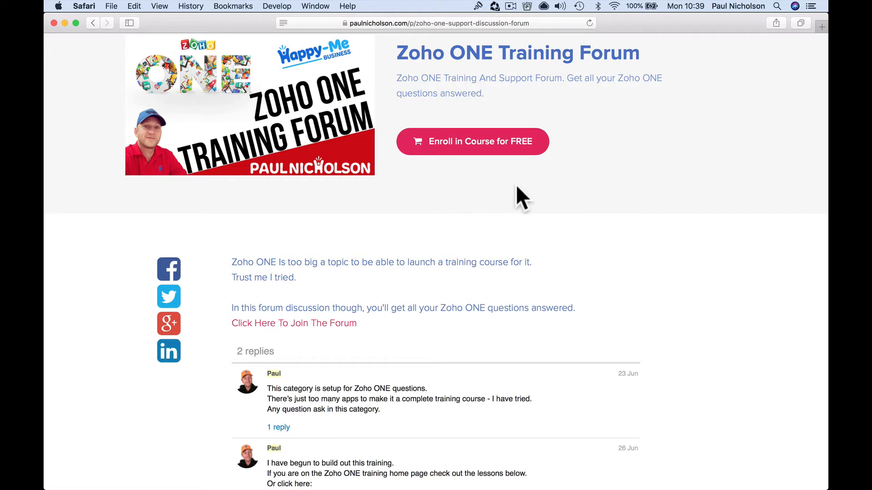
mouse_move(547, 485)
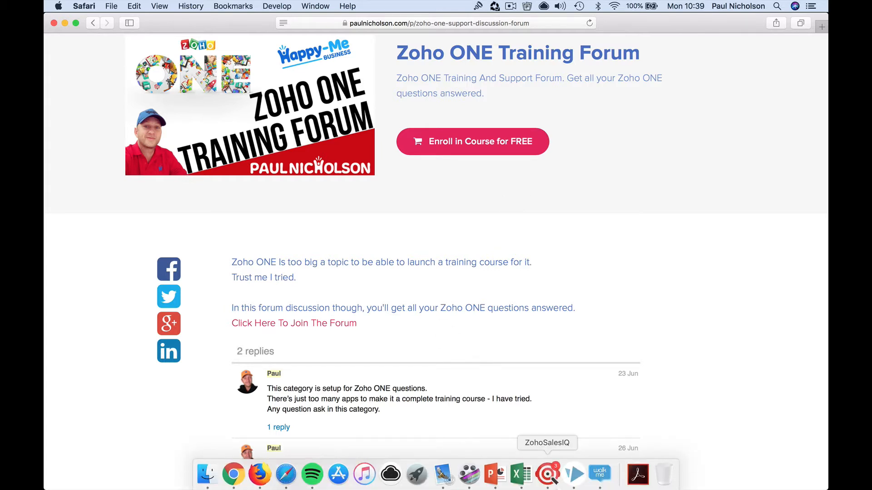
click(605, 479)
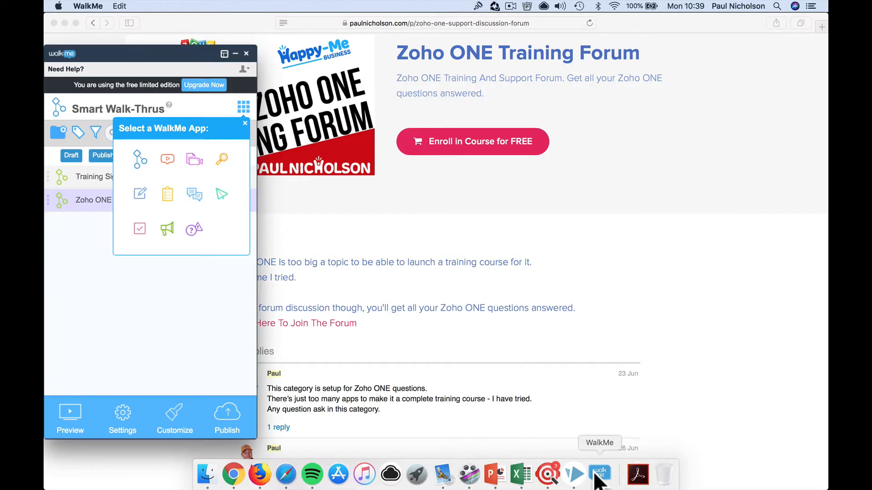
click(184, 323)
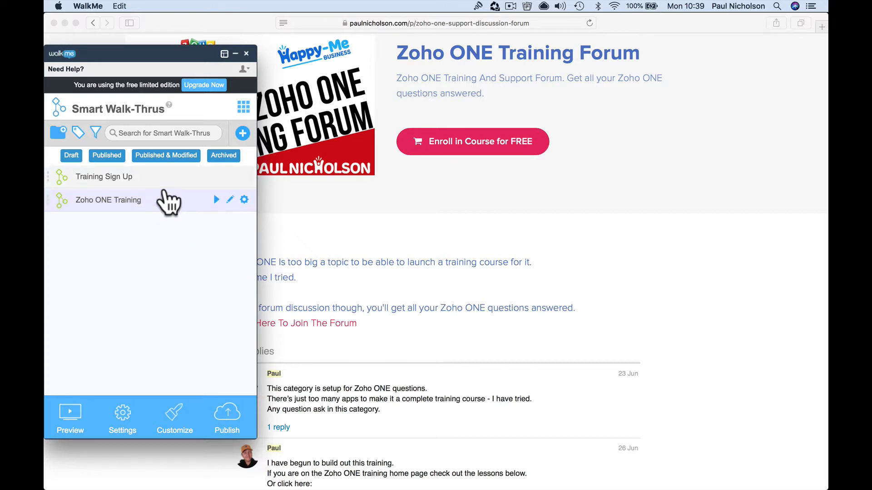
- Switch to Chrome and review the Free Plan's walk-thru and step limits on the WalkMe pricing page
click(232, 474)
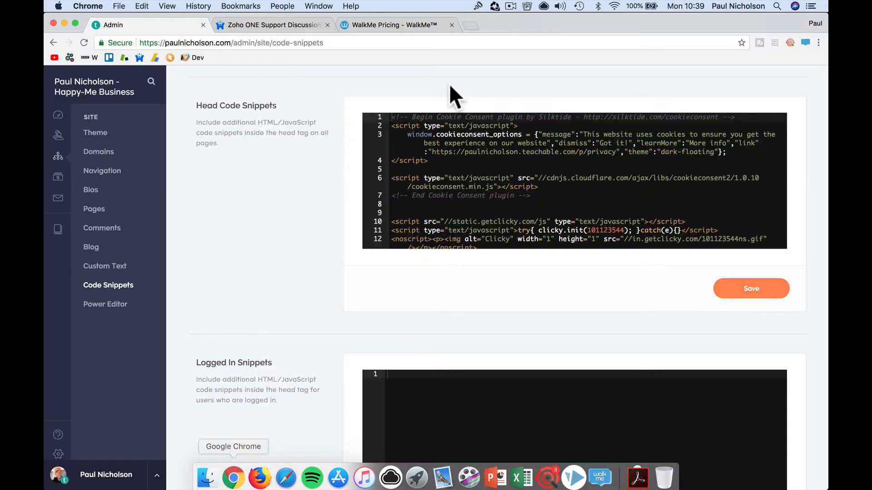
click(399, 25)
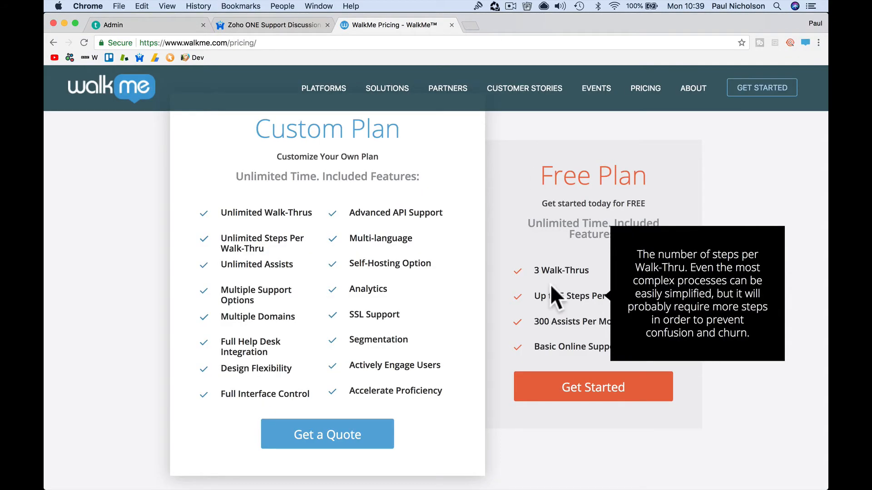
mouse_move(600, 271)
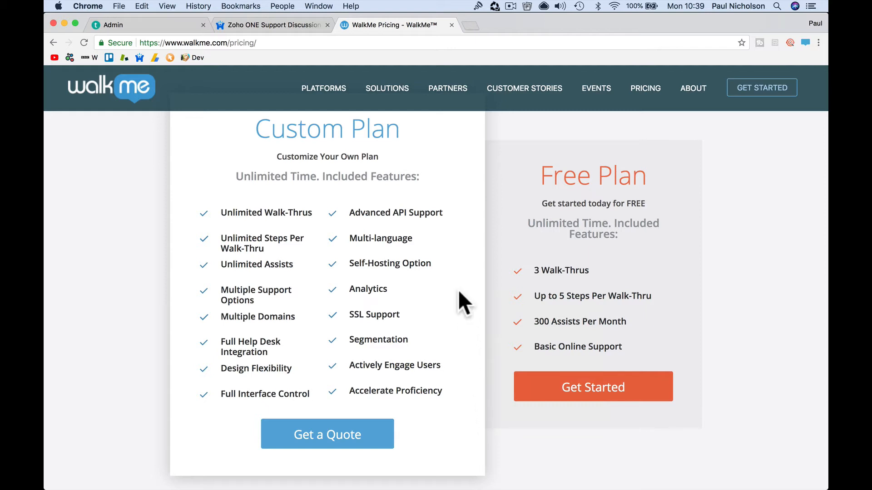
- Switch to WalkMe, look over the available WalkMe apps and close the app selection
mouse_move(442, 487)
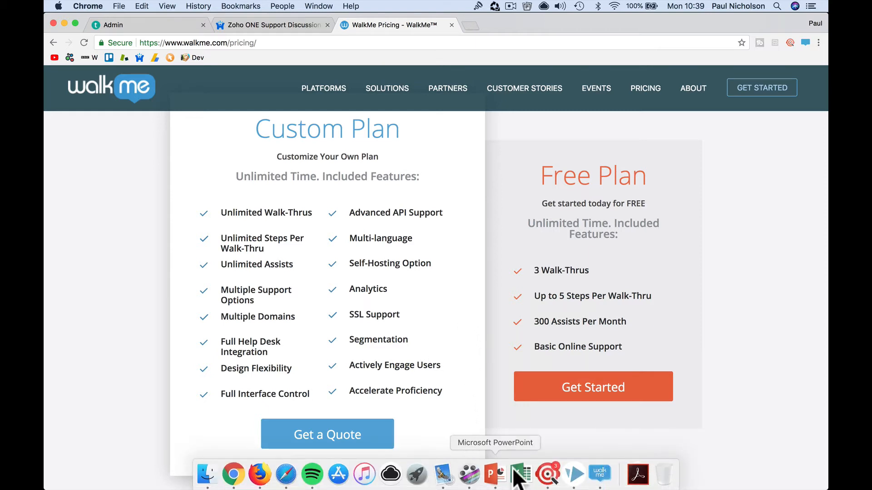
click(599, 473)
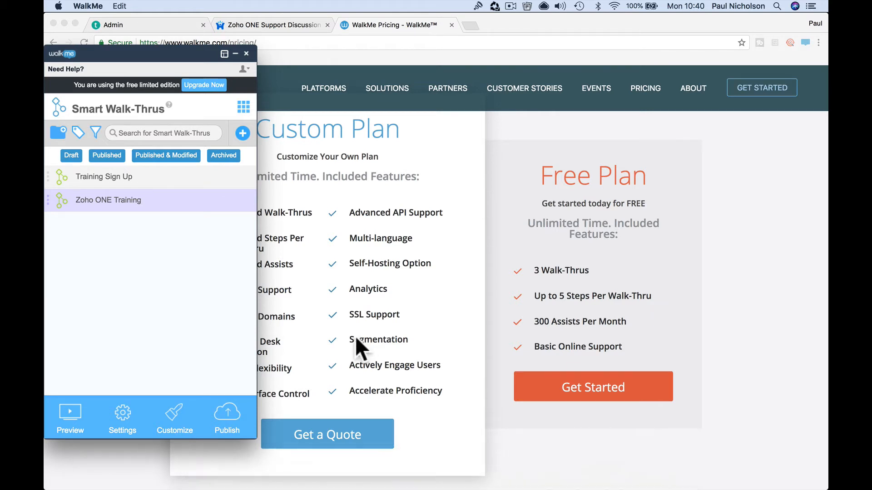
click(244, 106)
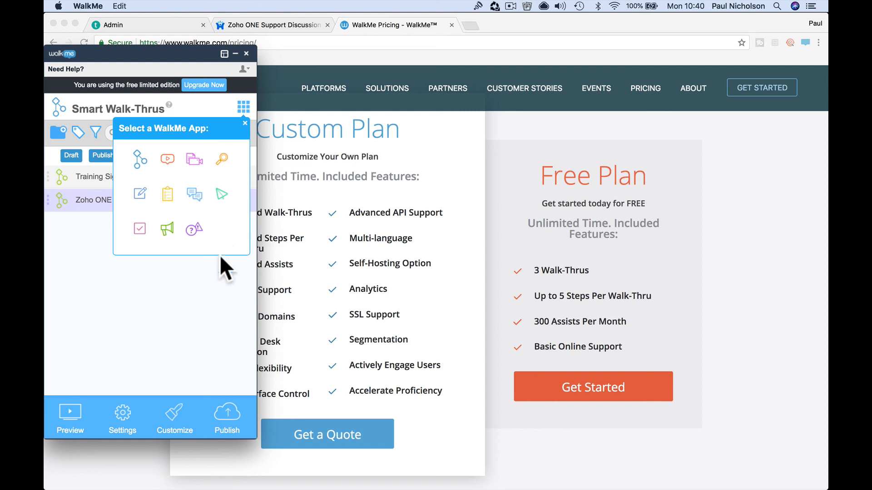
click(199, 304)
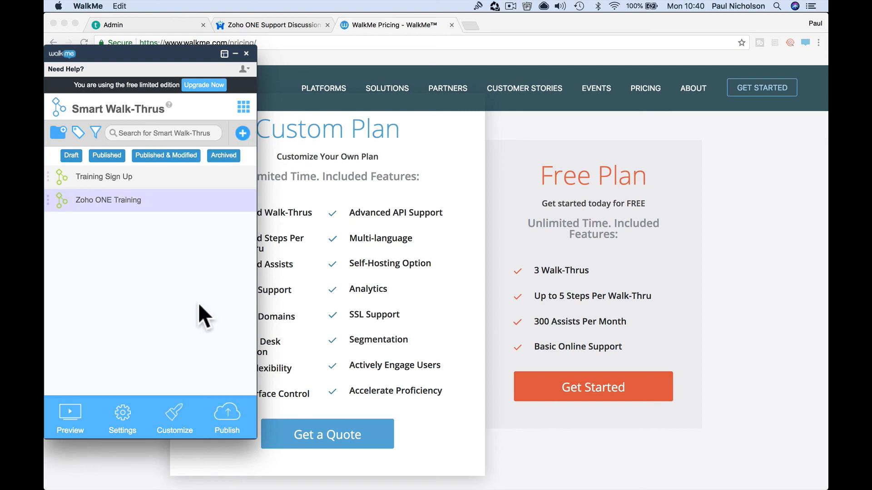